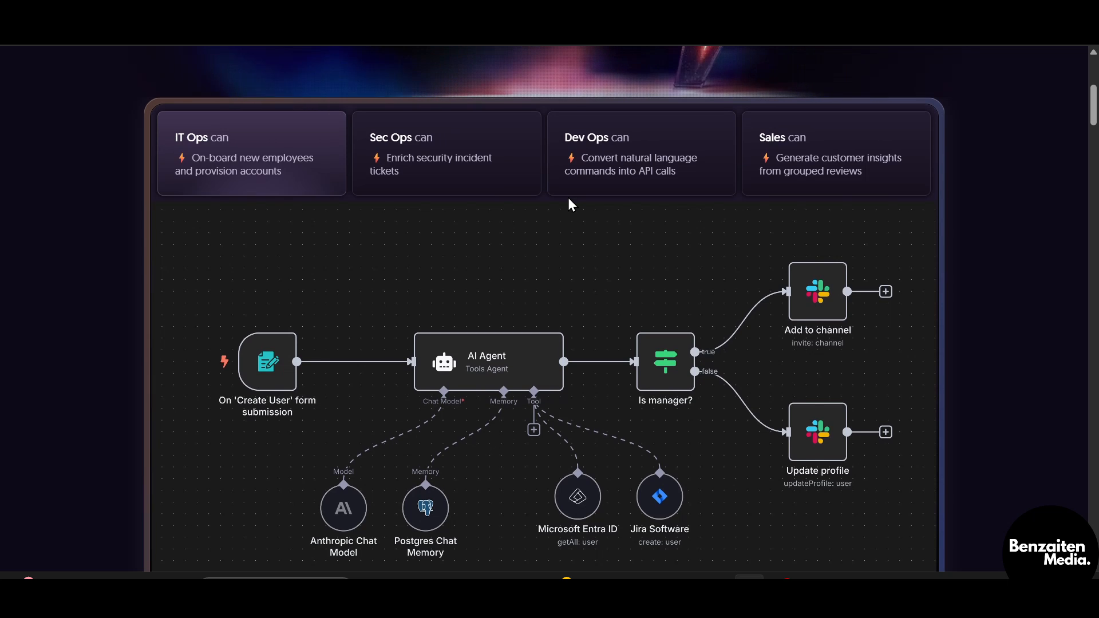
# Open the n8n website from the Google results for "n8n" and look over its home page.
pyautogui.scroll(3, 570, 202)
pyautogui.scroll(4, 568, 203)
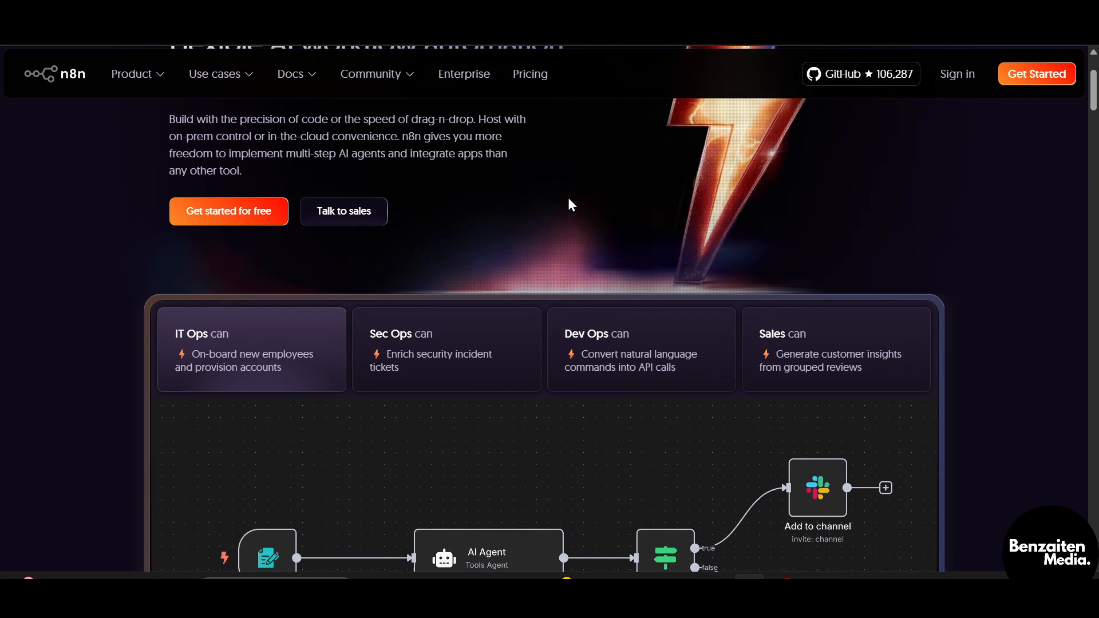
pyautogui.hotkey('alt', 'Left')
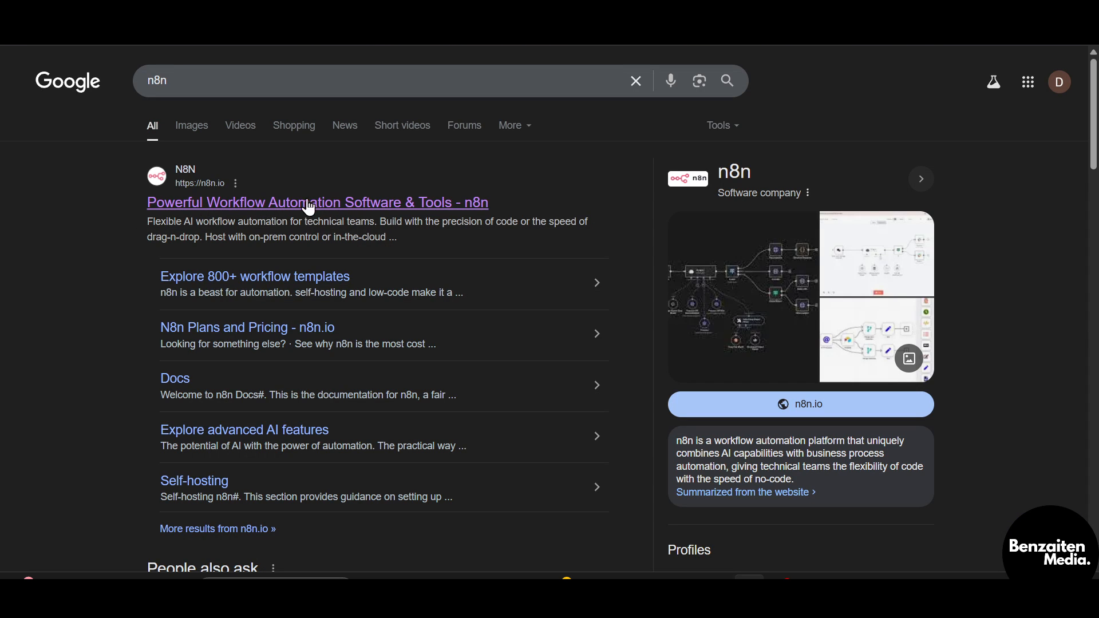
pyautogui.click(269, 216)
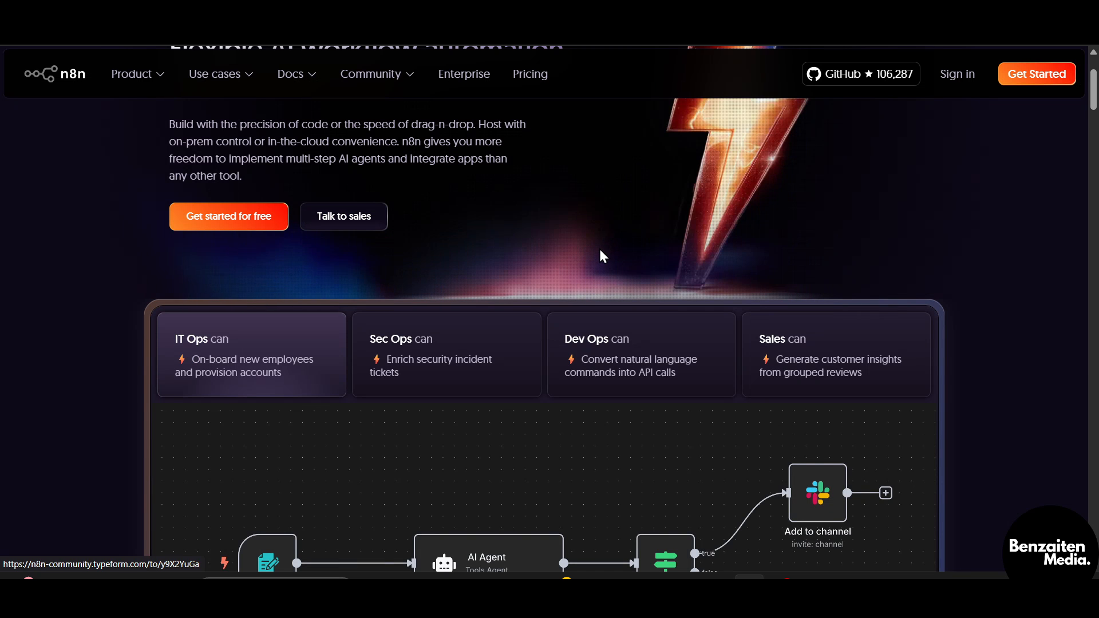
pyautogui.scroll(3, 600, 249)
pyautogui.scroll(-2, 599, 246)
pyautogui.scroll(-3, 599, 246)
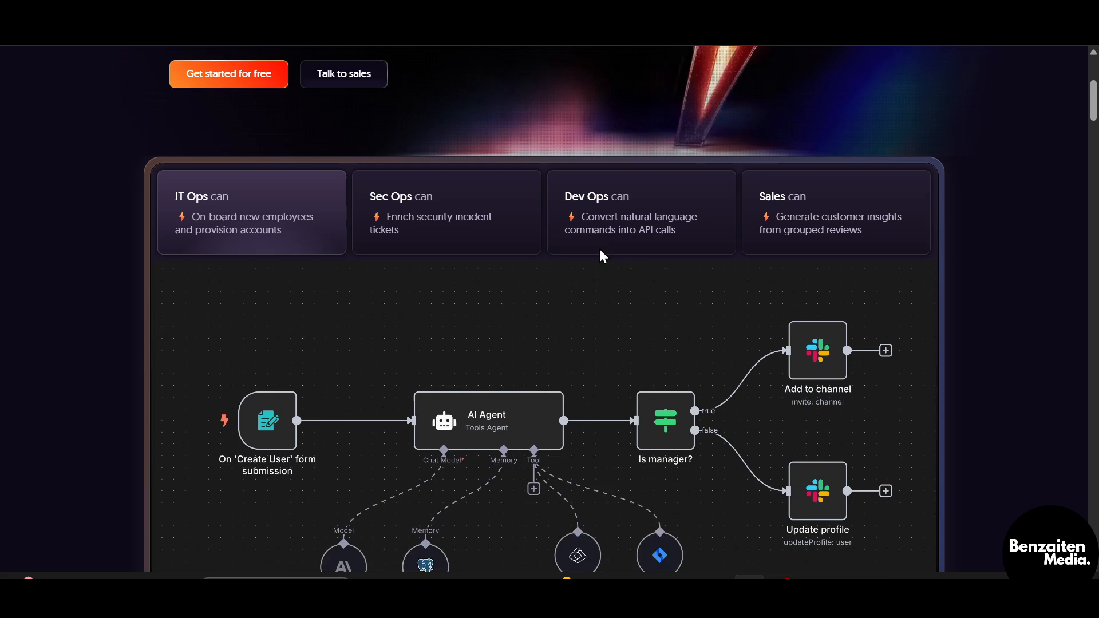
pyautogui.scroll(2, 600, 249)
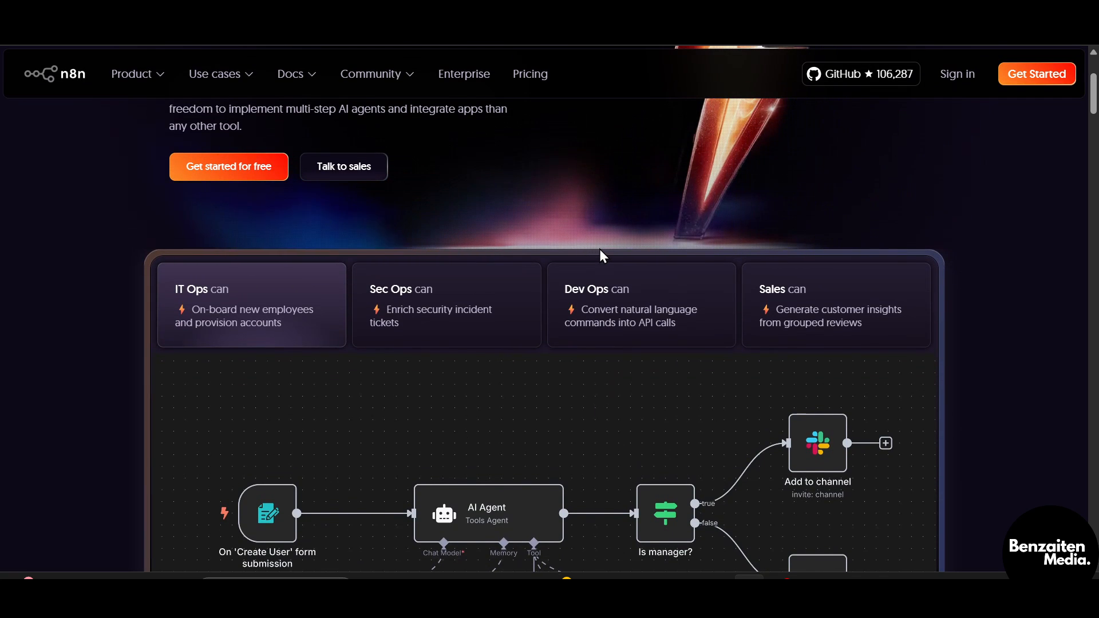
pyautogui.scroll(2, 599, 249)
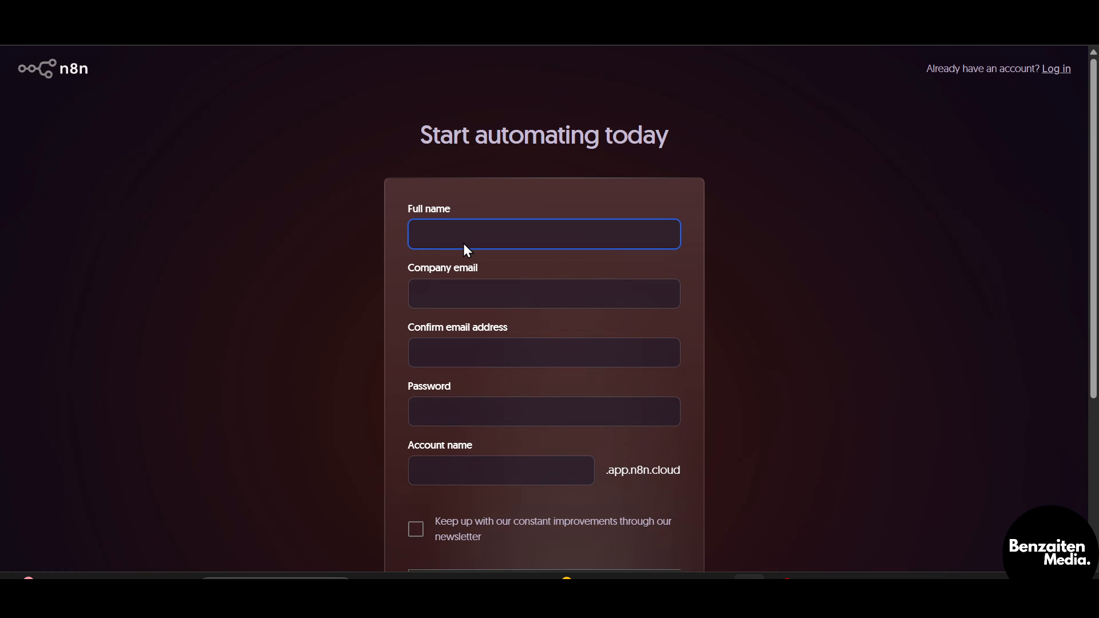
# Examine the fields of the n8n sign-up form for the free 14-day trial.
pyautogui.scroll(-1, 723, 228)
pyautogui.scroll(1, 722, 228)
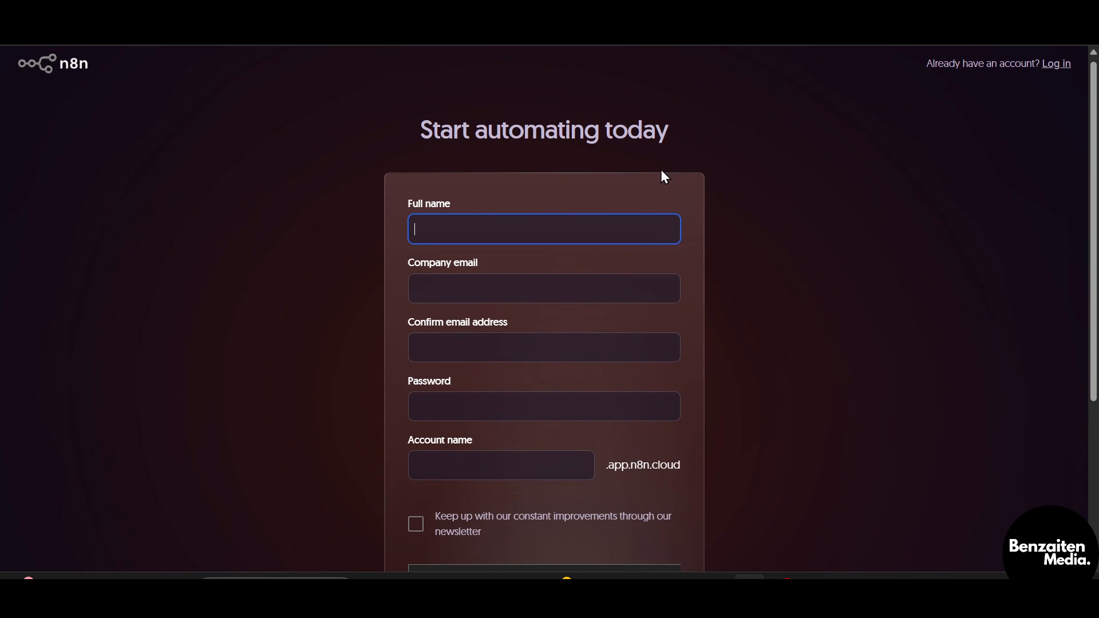
pyautogui.scroll(-1, 537, 252)
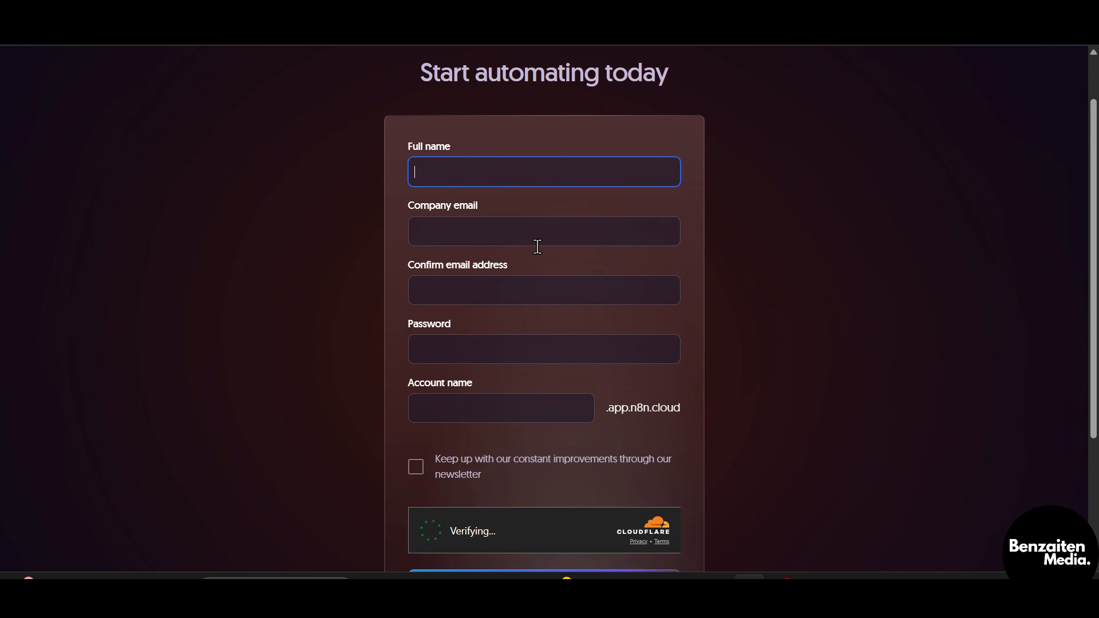
pyautogui.scroll(-1, 538, 280)
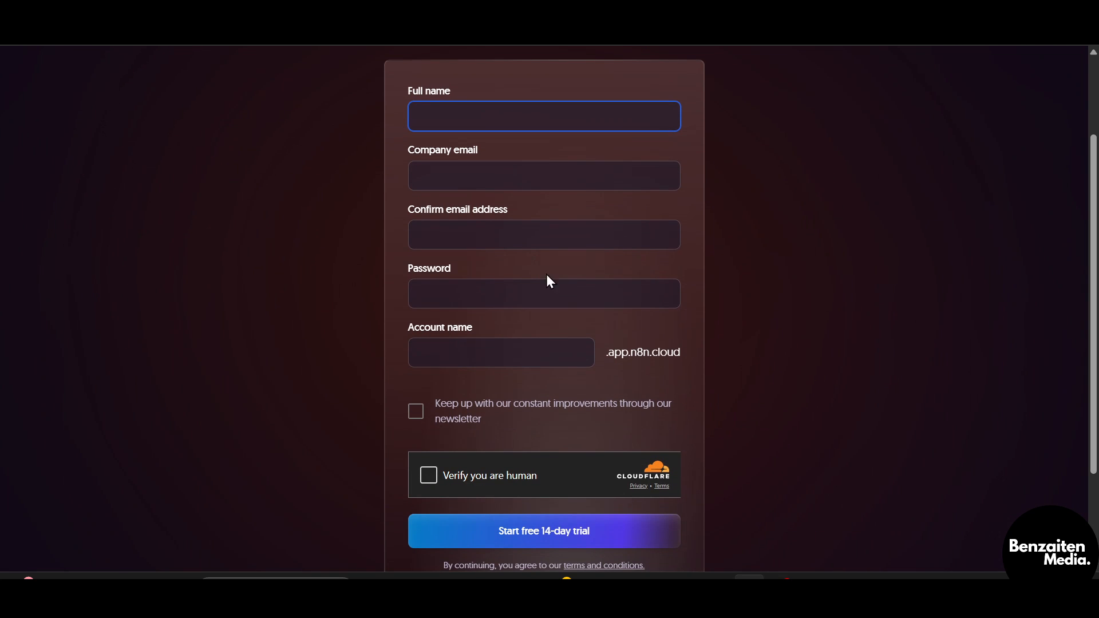
pyautogui.scroll(-1, 547, 290)
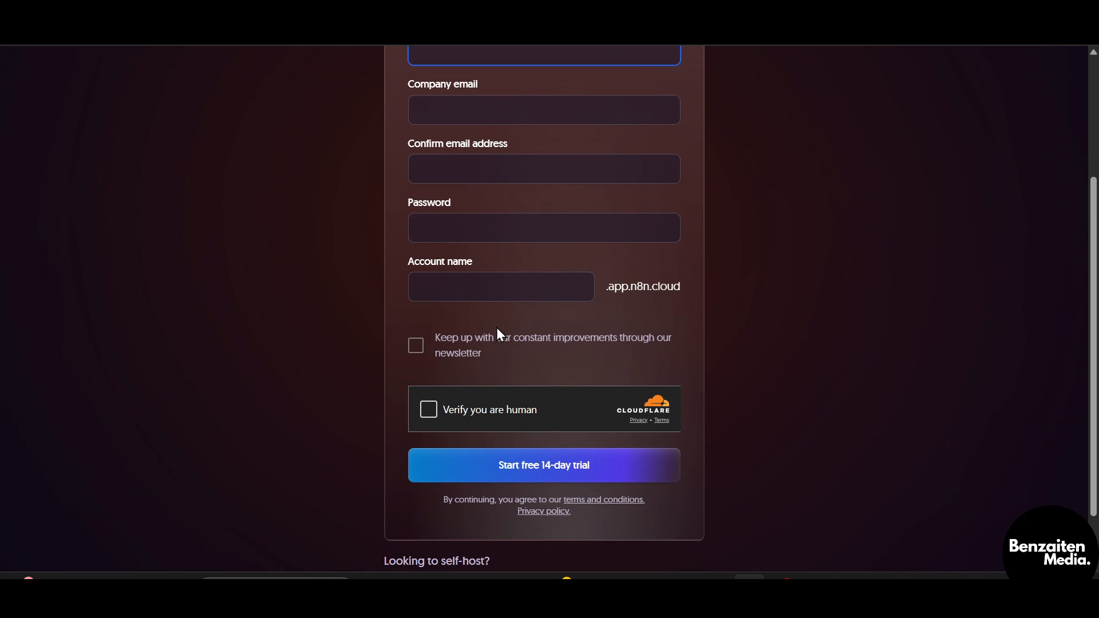
pyautogui.scroll(3, 496, 329)
pyautogui.scroll(-4, 497, 329)
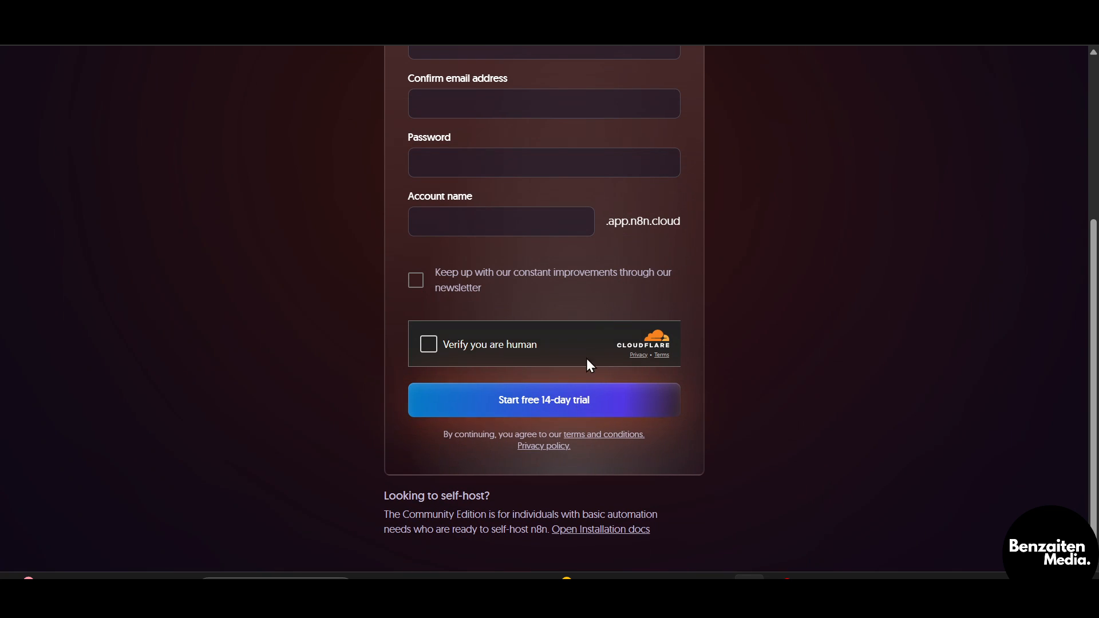
pyautogui.scroll(5, 586, 358)
pyautogui.click(609, 245)
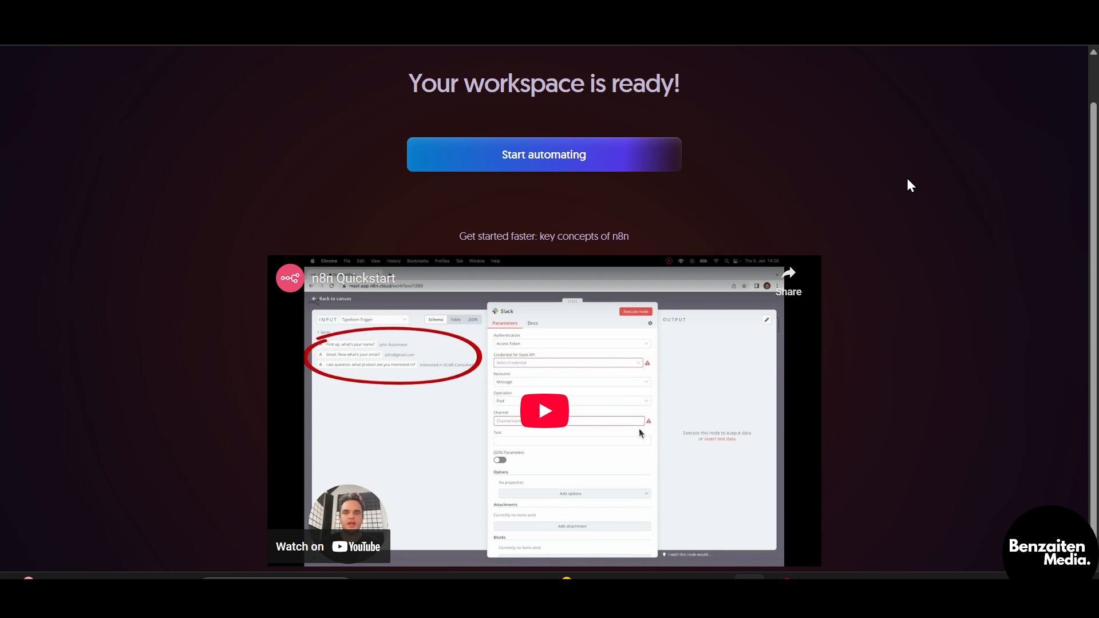
# Enter the ready n8n workspace and create a new workflow.
pyautogui.scroll(1, 908, 182)
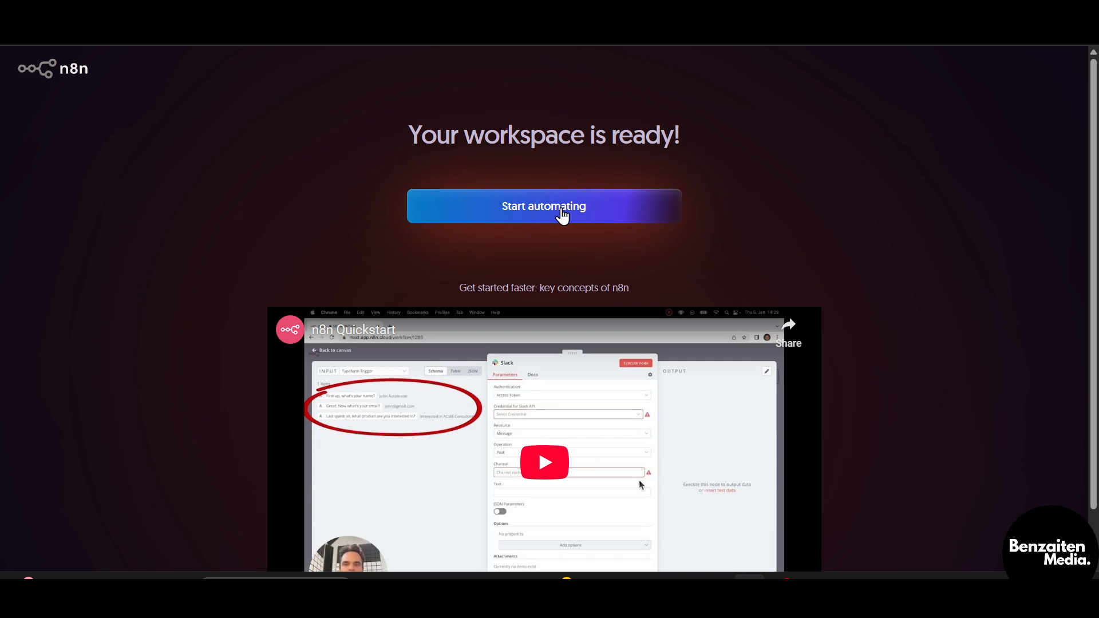
pyautogui.click(562, 215)
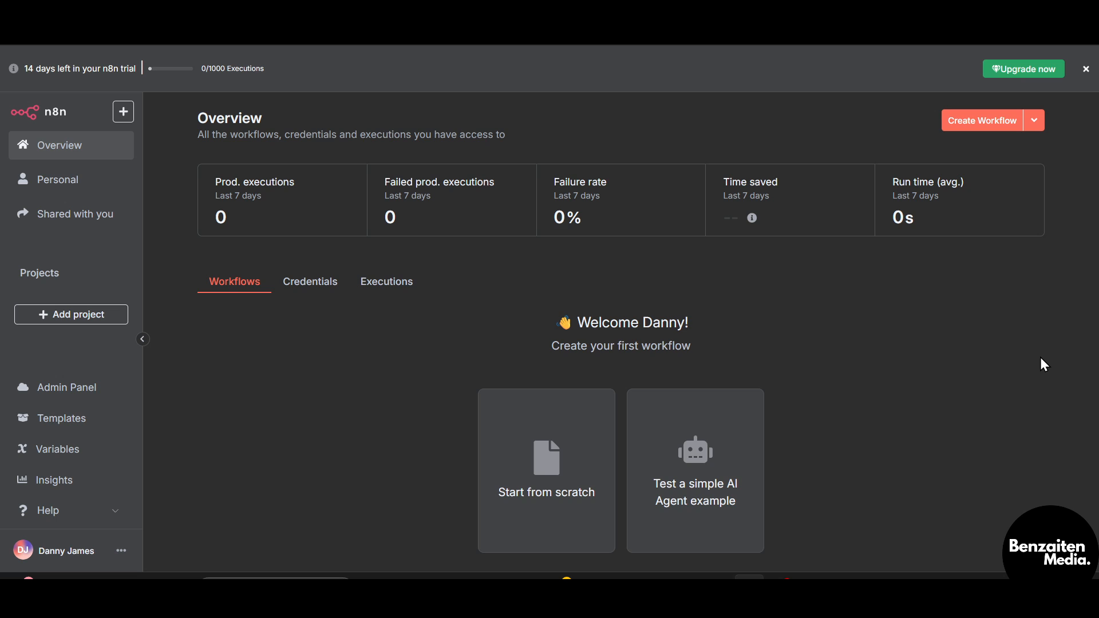
pyautogui.click(981, 124)
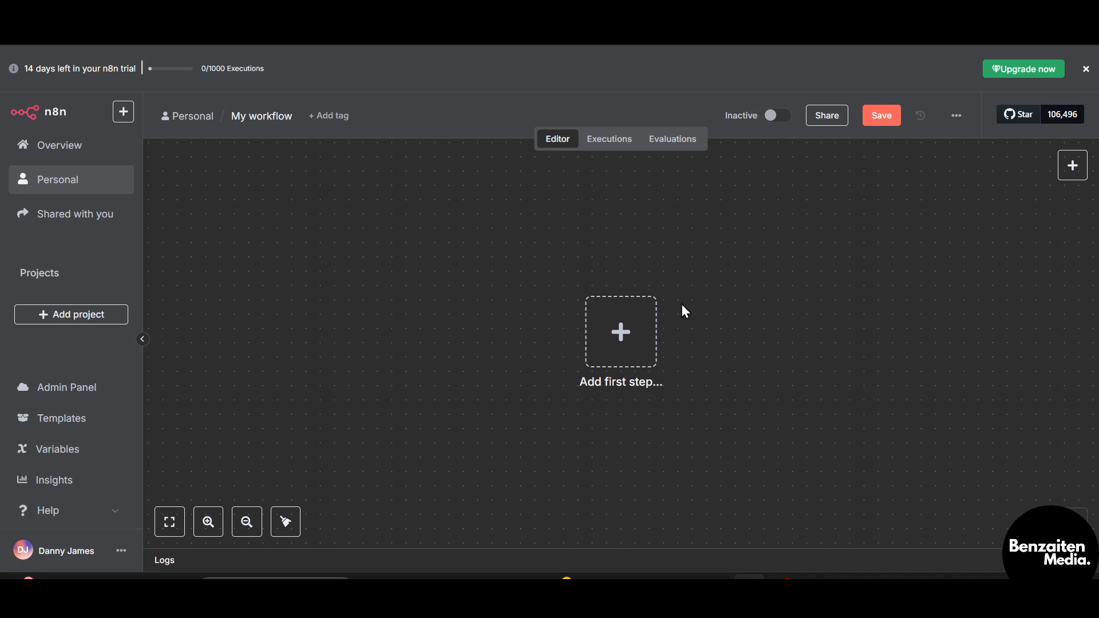
# Try out a manual trigger as the workflow's first step and delete it from the canvas.
pyautogui.click(621, 332)
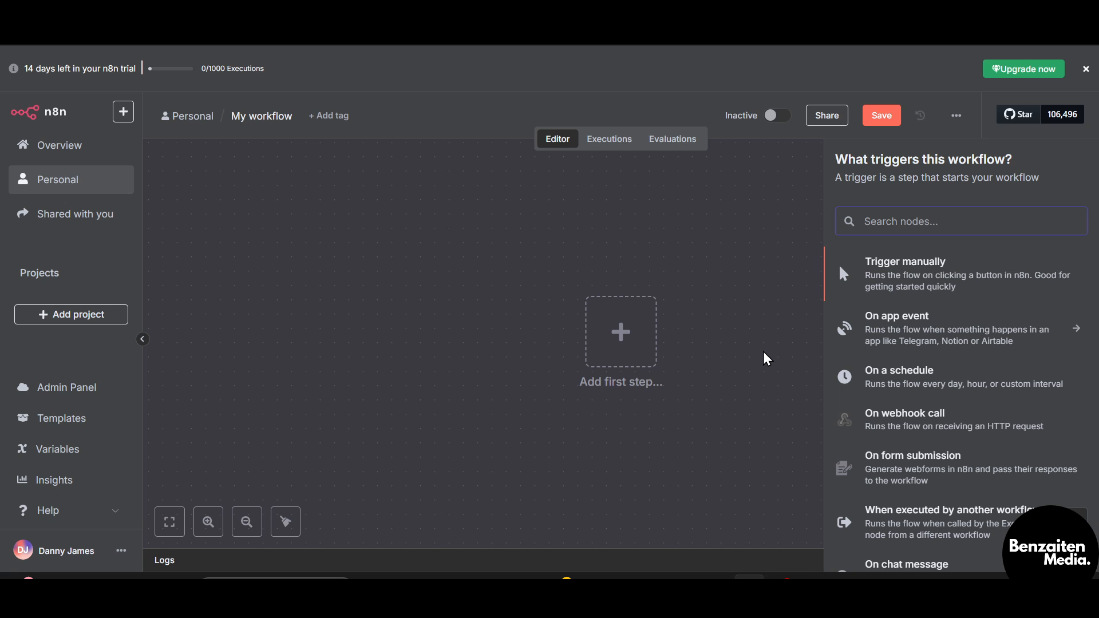
pyautogui.scroll(-2, 1018, 377)
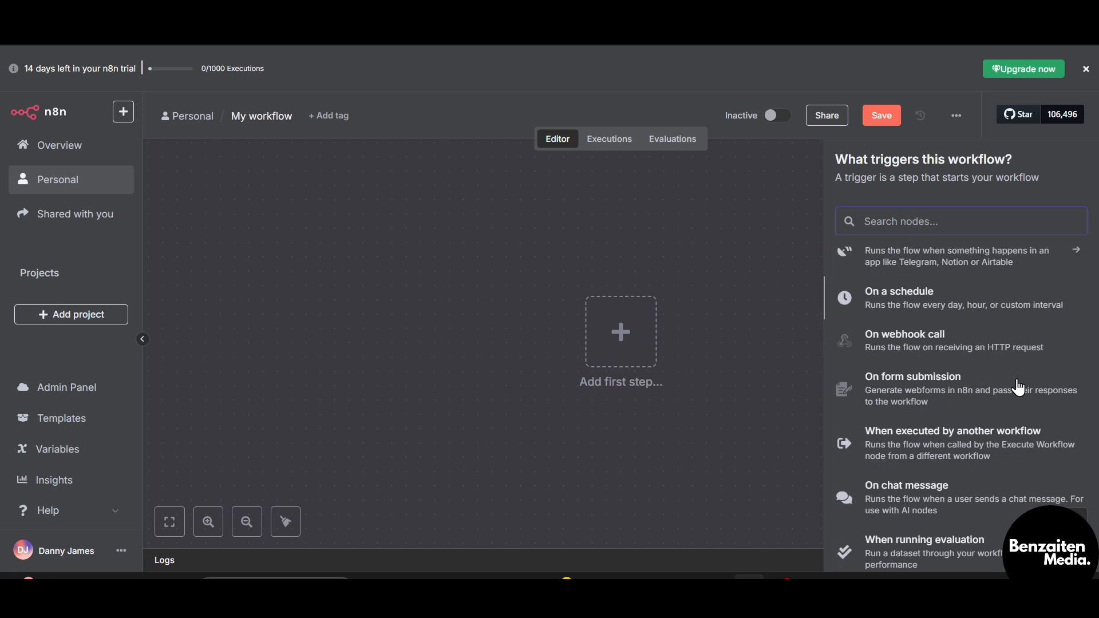
pyautogui.scroll(2, 1018, 384)
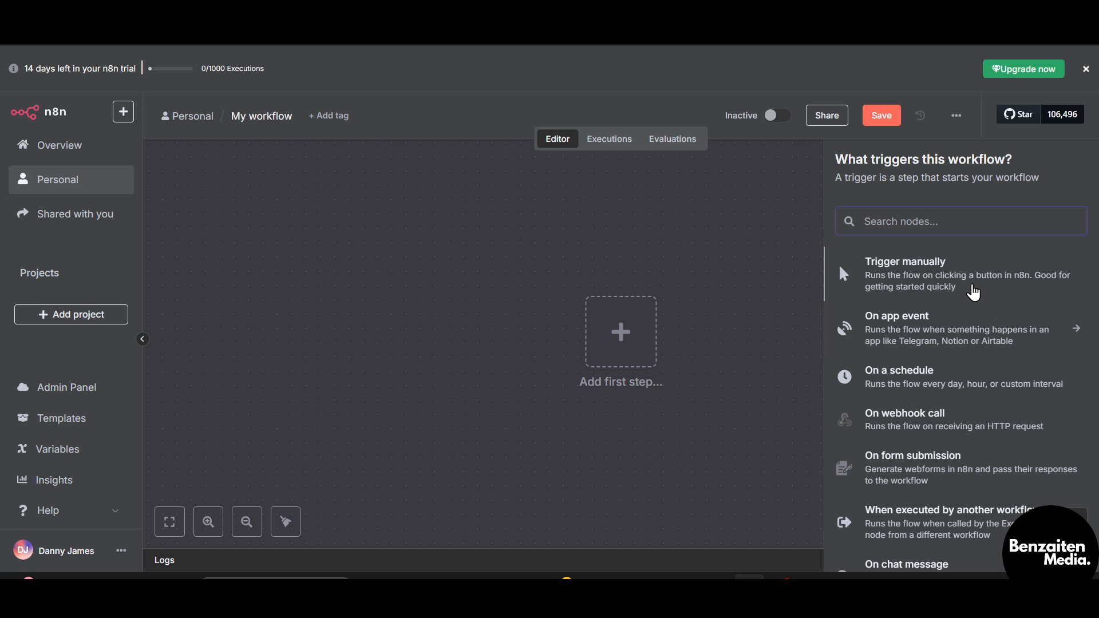
pyautogui.scroll(-1, 936, 343)
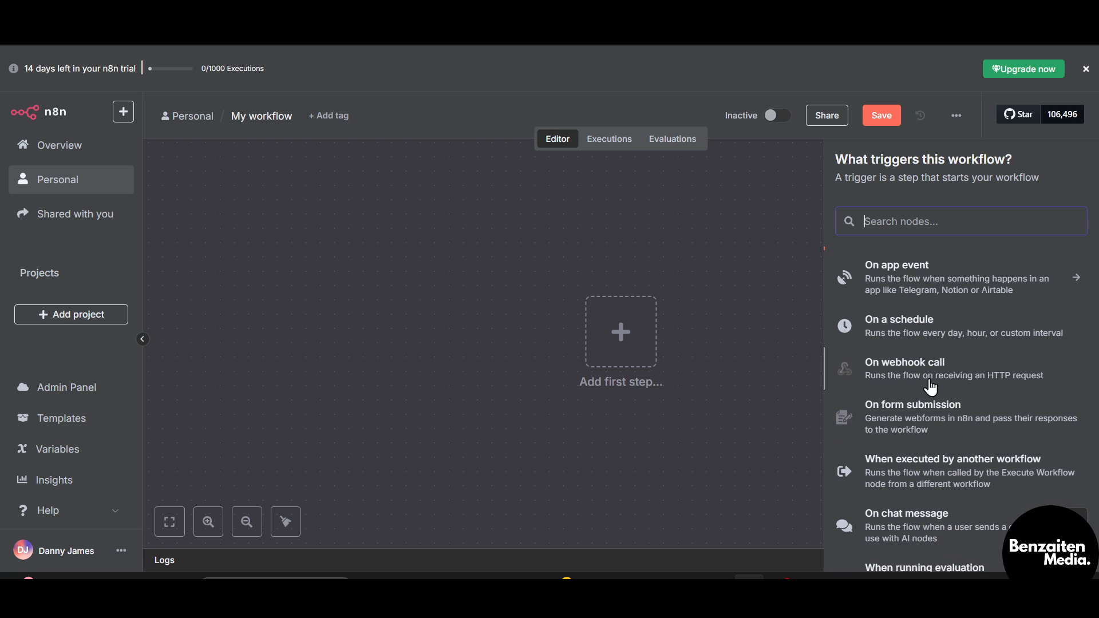
pyautogui.scroll(-2, 930, 388)
pyautogui.scroll(-1, 952, 346)
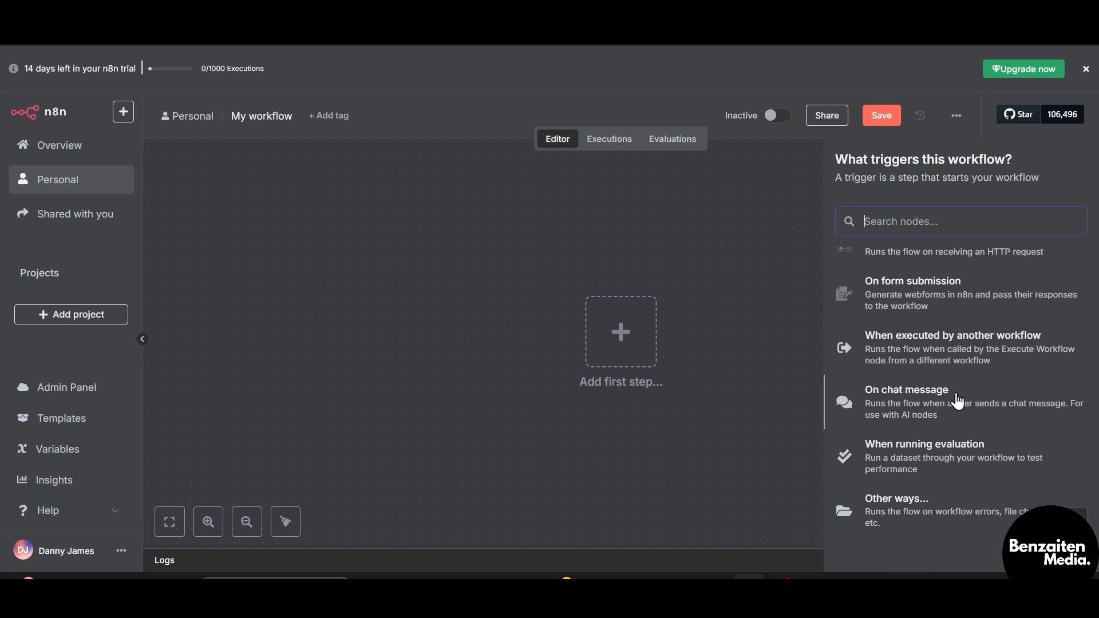
pyautogui.scroll(3, 945, 378)
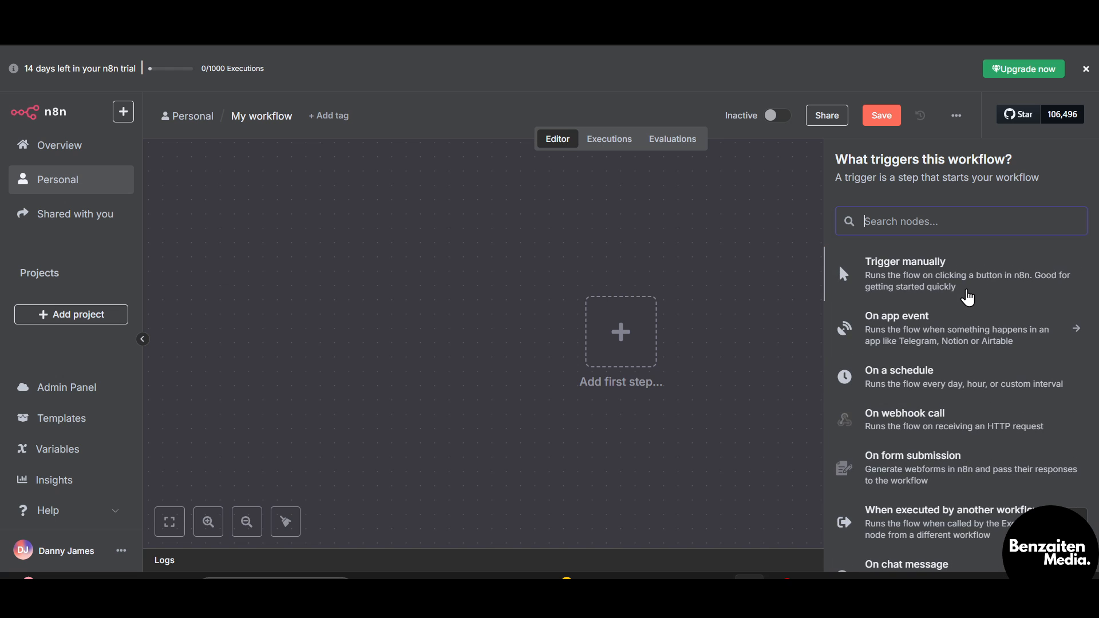
pyautogui.click(951, 280)
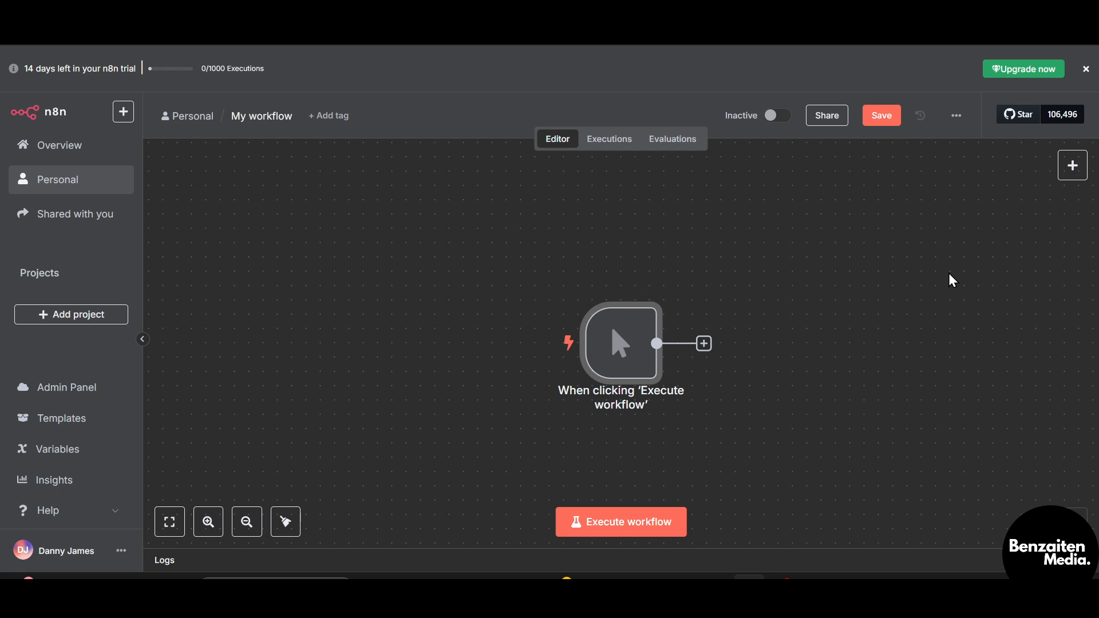
pyautogui.moveTo(646, 344)
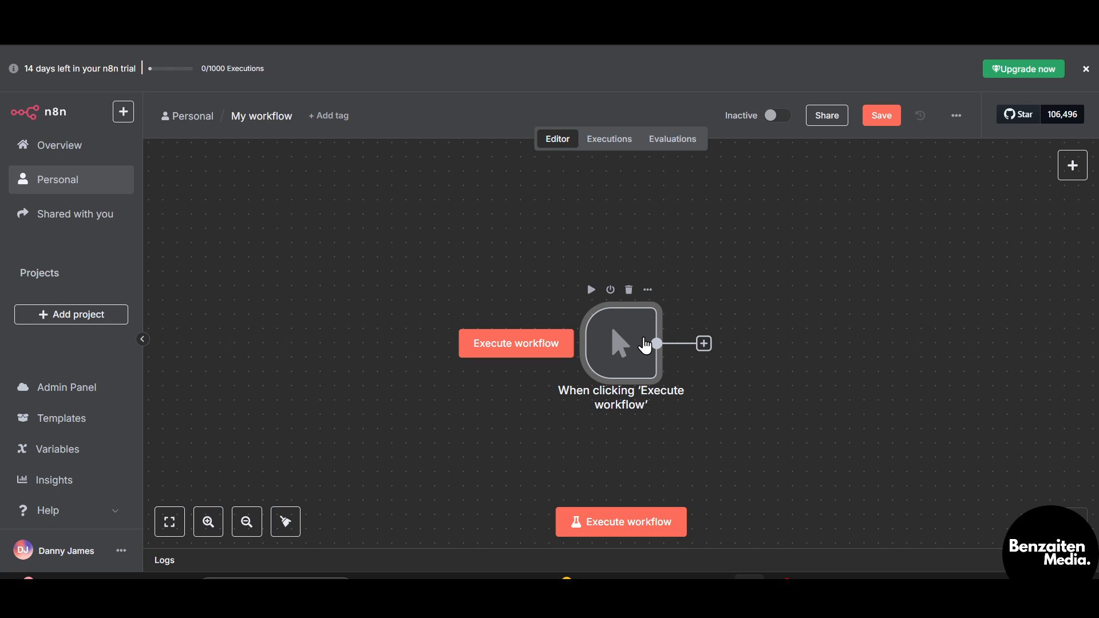
pyautogui.click(629, 290)
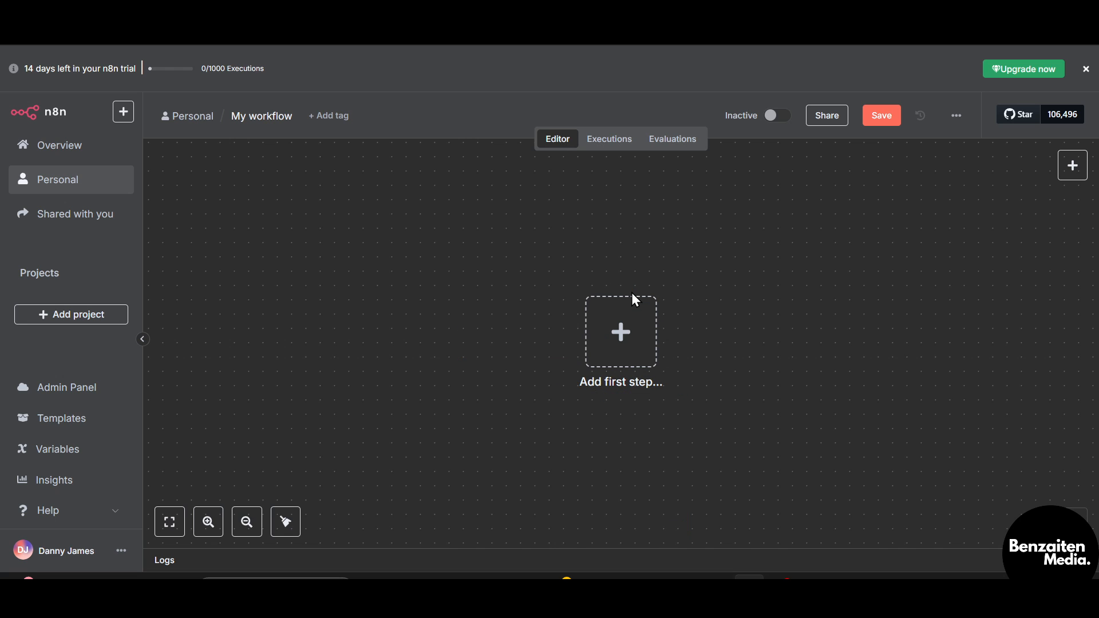
# Add the "On new Postgres event" trigger as the workflow's first step by searching the nodes for "postgres".
pyautogui.click(621, 331)
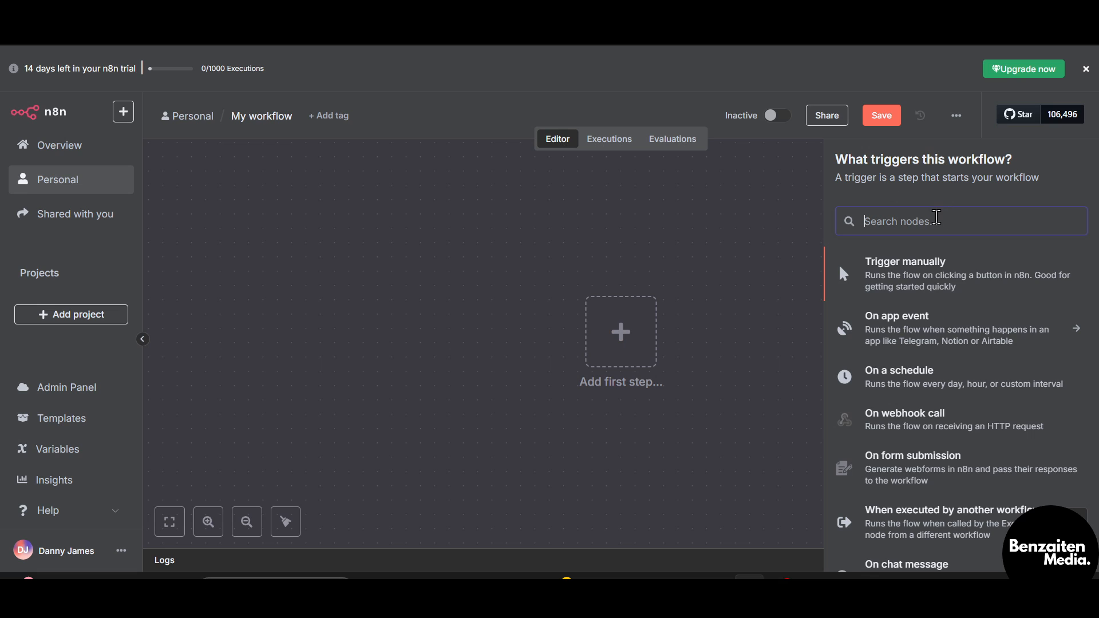
pyautogui.write('postgres')
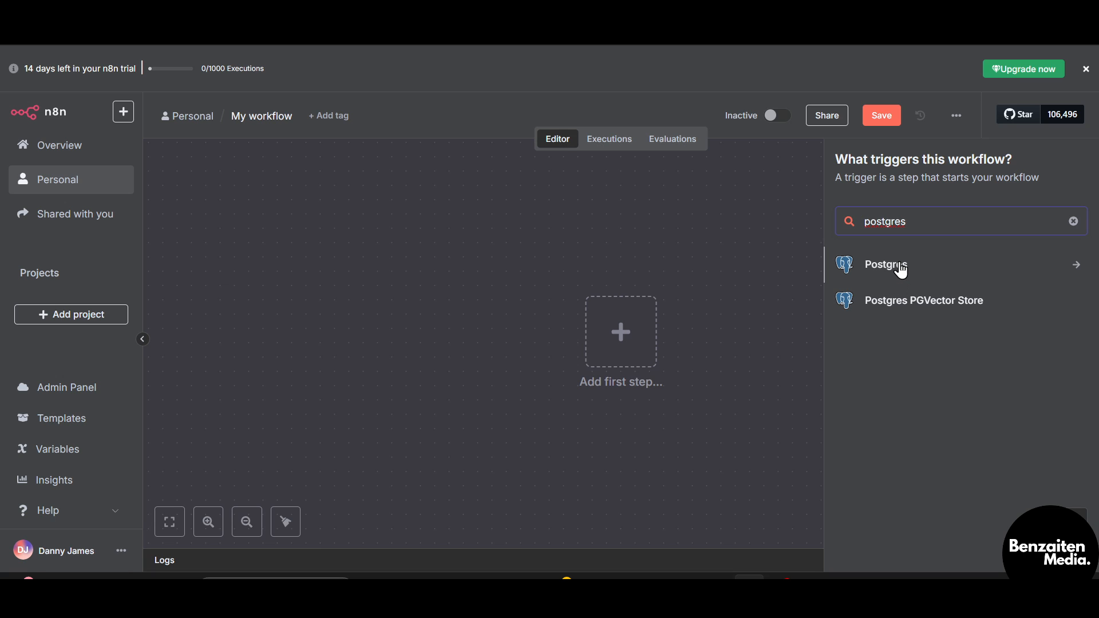
pyautogui.click(1076, 273)
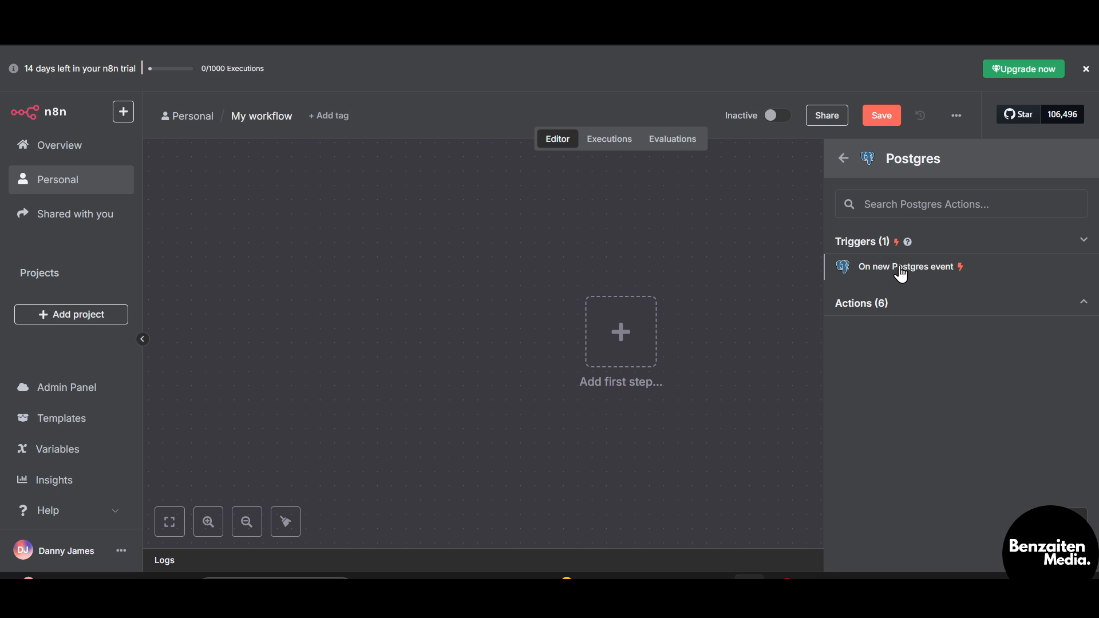
pyautogui.click(924, 269)
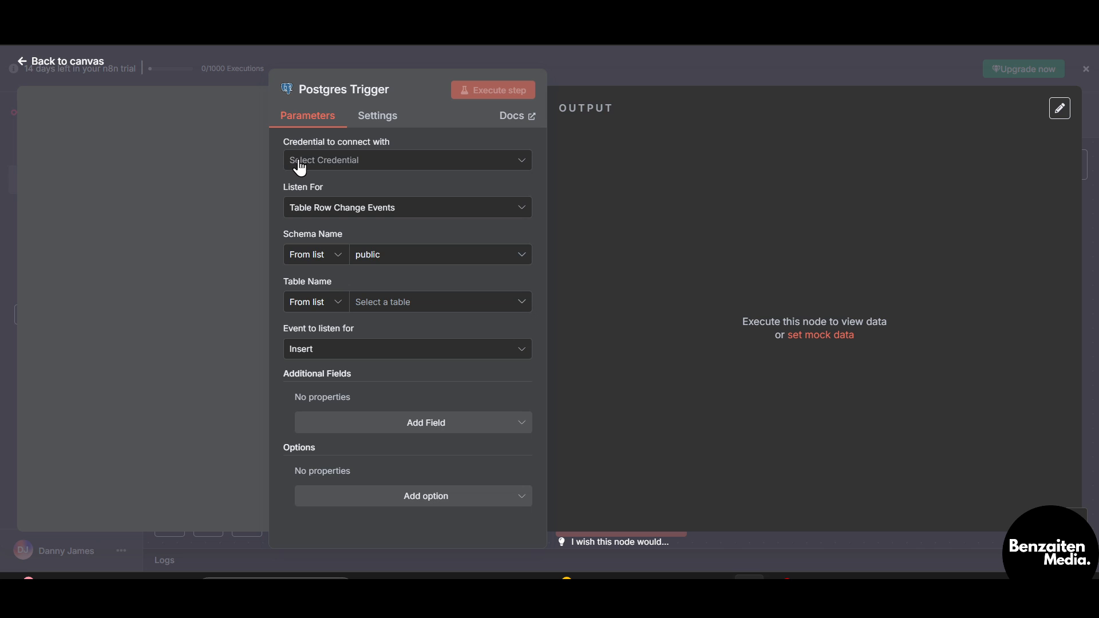
# Start a new credential for the Postgres trigger and review its connection settings.
pyautogui.click(353, 173)
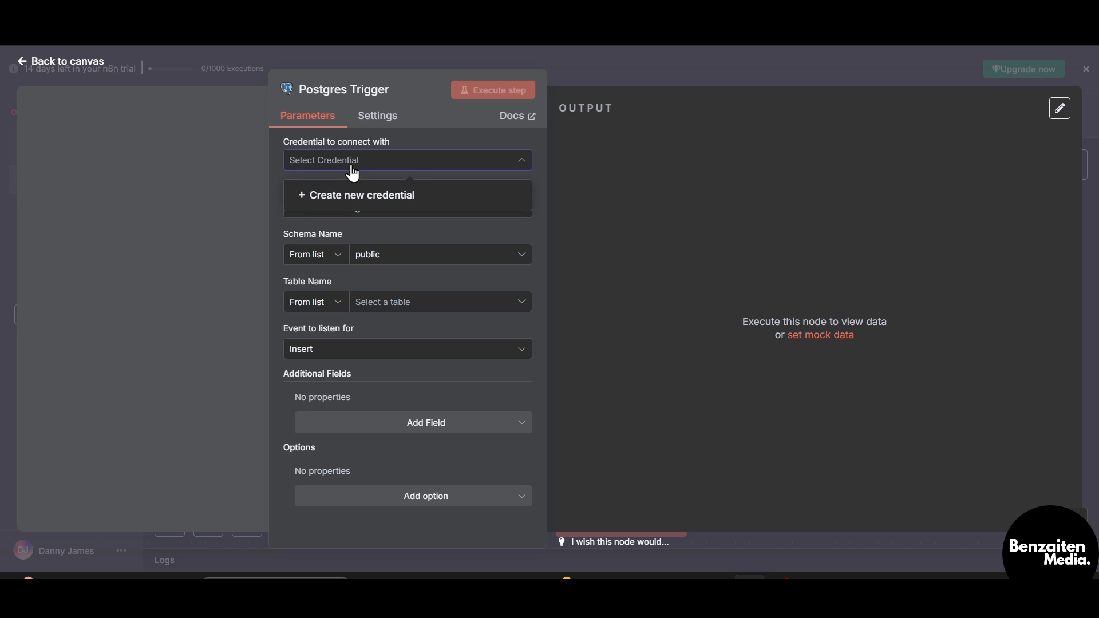
pyautogui.click(373, 197)
pyautogui.scroll(-3, 431, 272)
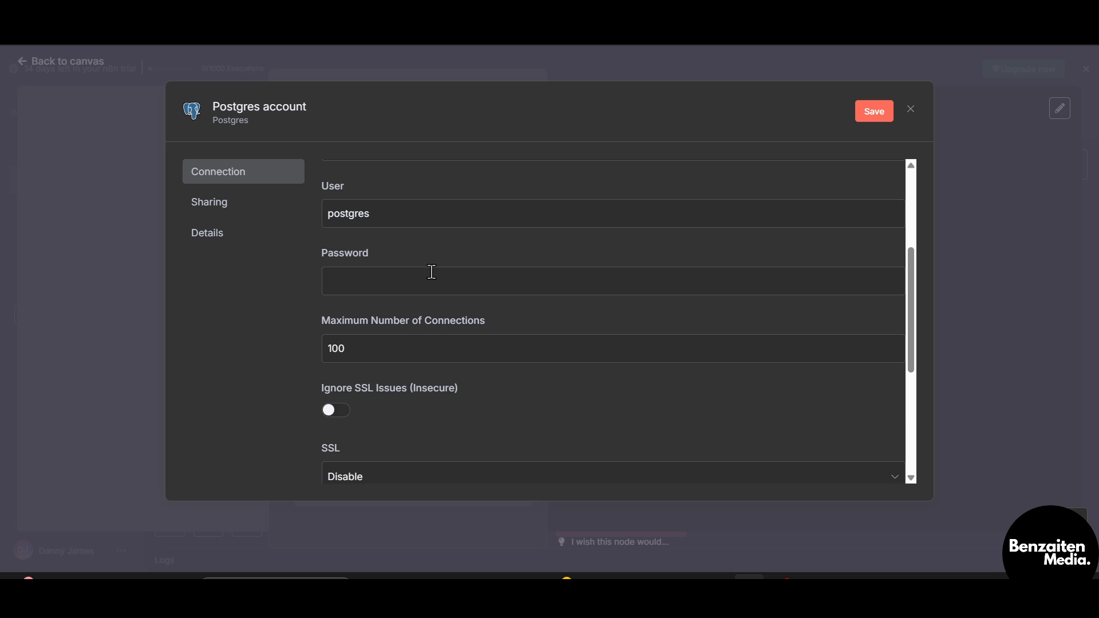
pyautogui.scroll(-2, 431, 272)
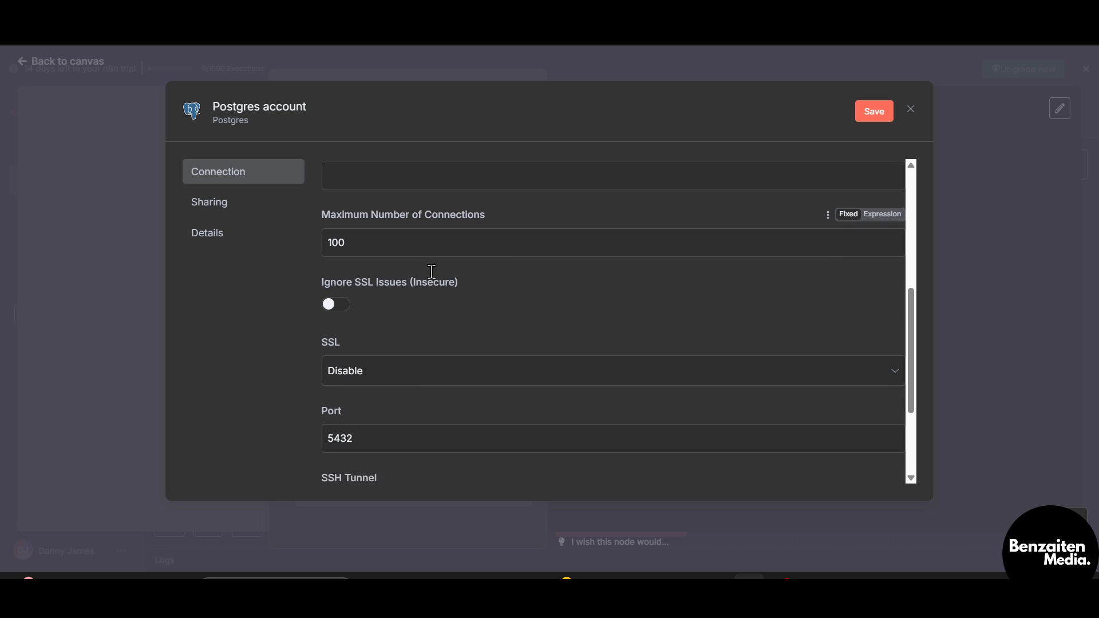
pyautogui.scroll(-3, 431, 273)
pyautogui.scroll(8, 432, 273)
pyautogui.scroll(-3, 432, 272)
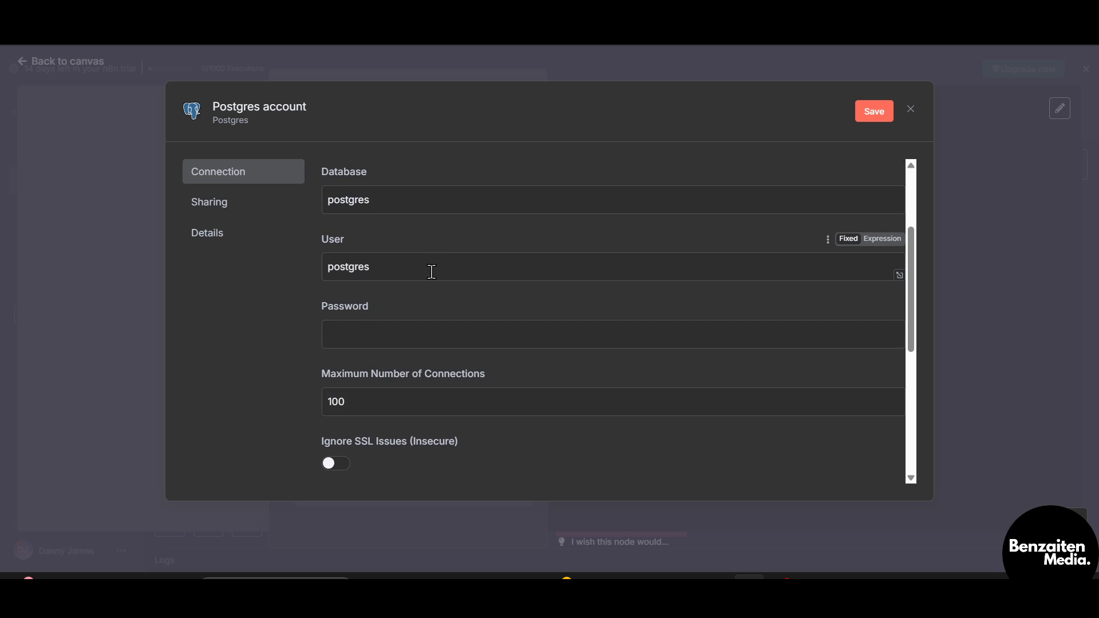
pyautogui.scroll(1, 431, 272)
pyautogui.scroll(-3, 432, 274)
pyautogui.scroll(1, 432, 279)
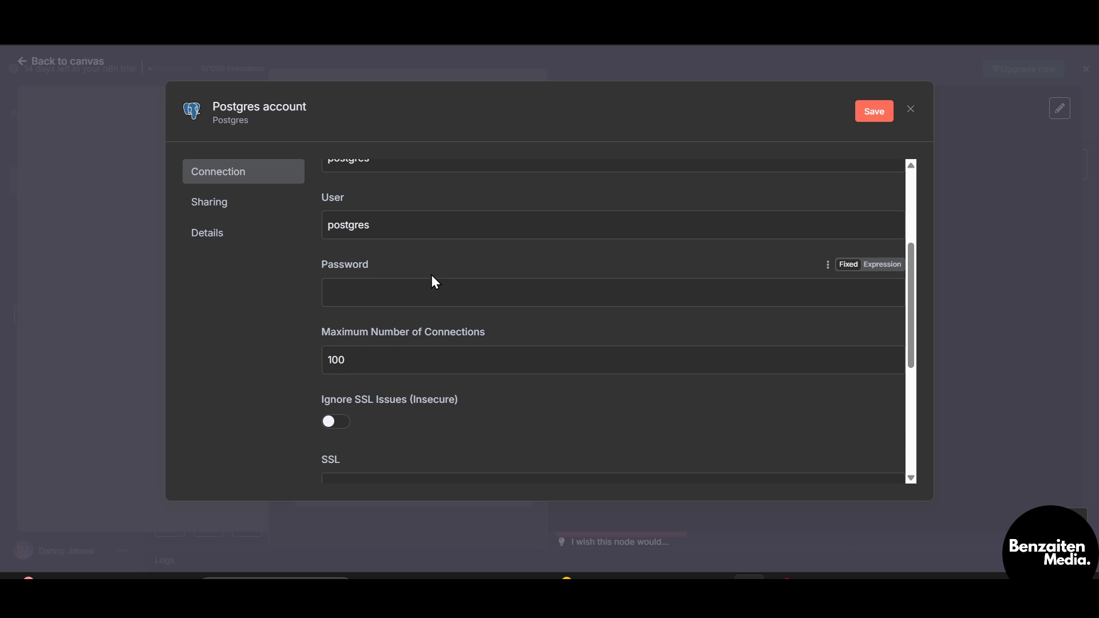
# Fill in the Postgres credential's password with the saved password and view the remaining SSL, port and SSH tunnel settings.
pyautogui.click(428, 302)
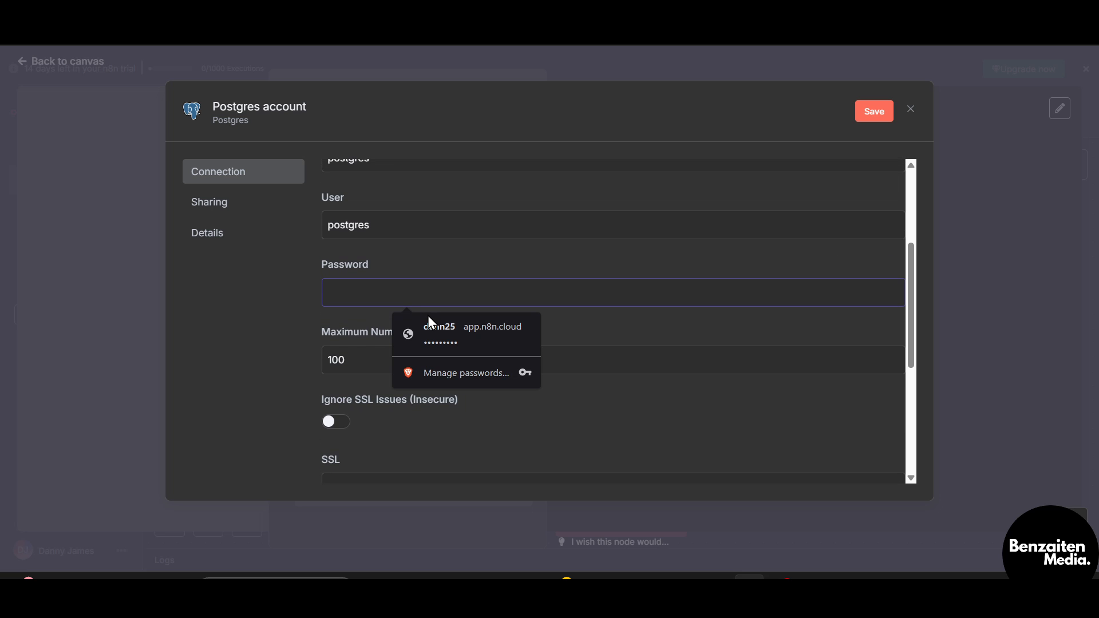
pyautogui.click(433, 331)
pyautogui.scroll(-5, 508, 331)
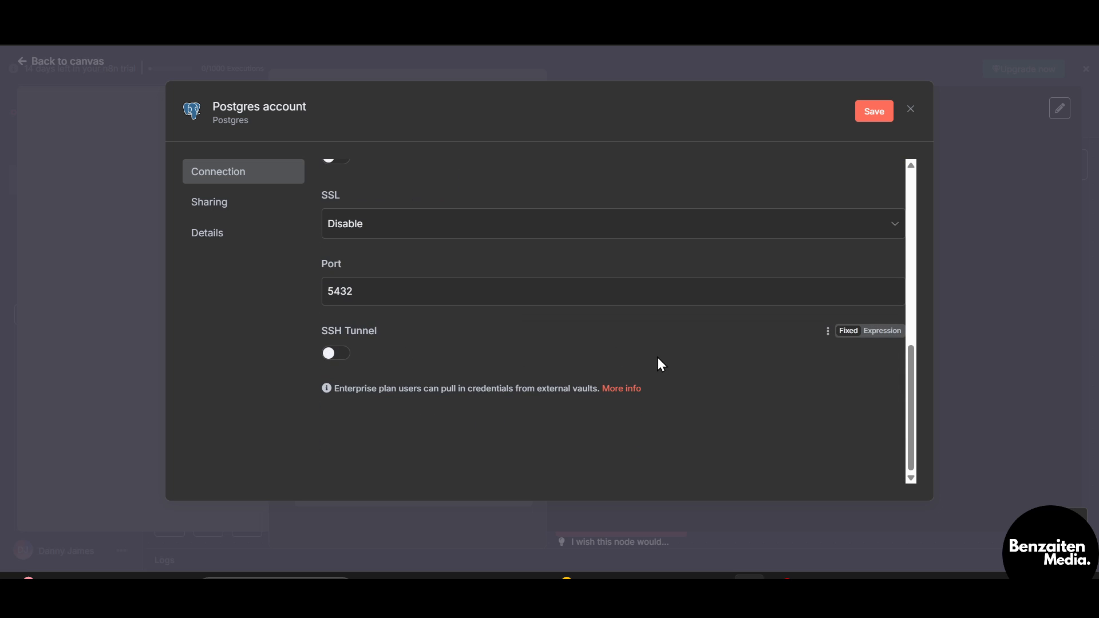
# Review the Postgres credential's sharing, details and connection settings and save the credential.
pyautogui.scroll(5, 624, 438)
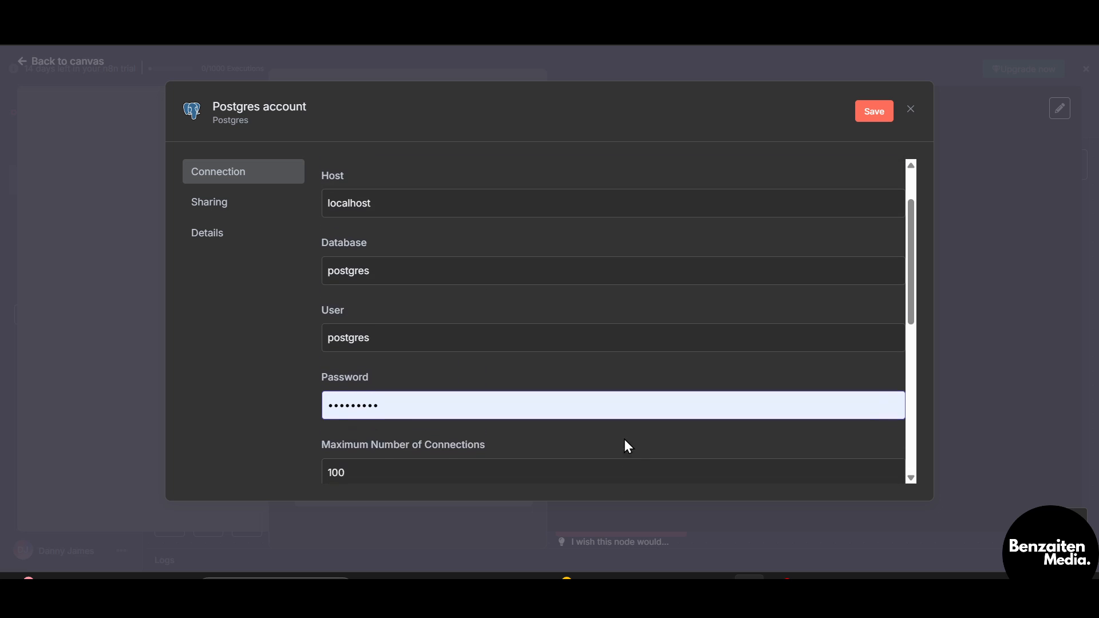
pyautogui.click(208, 218)
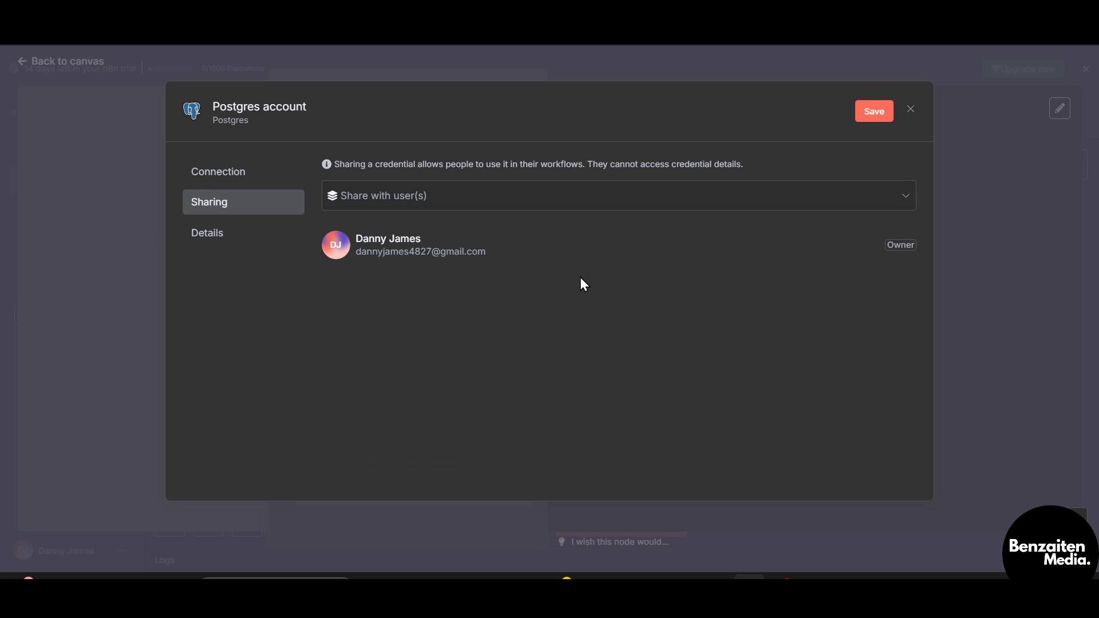
pyautogui.click(607, 194)
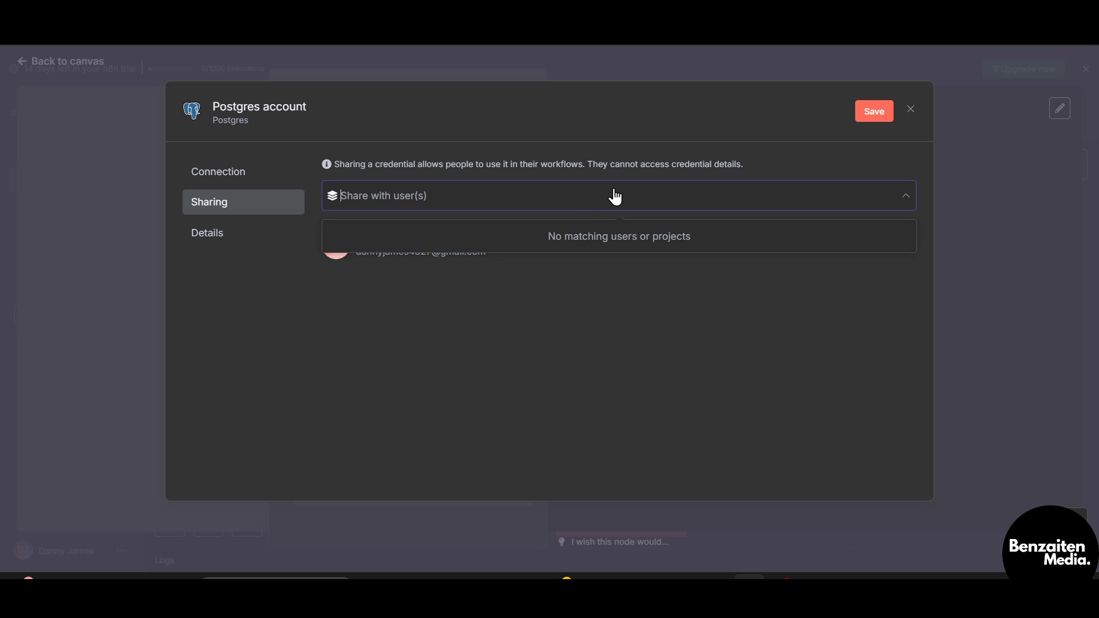
pyautogui.click(213, 239)
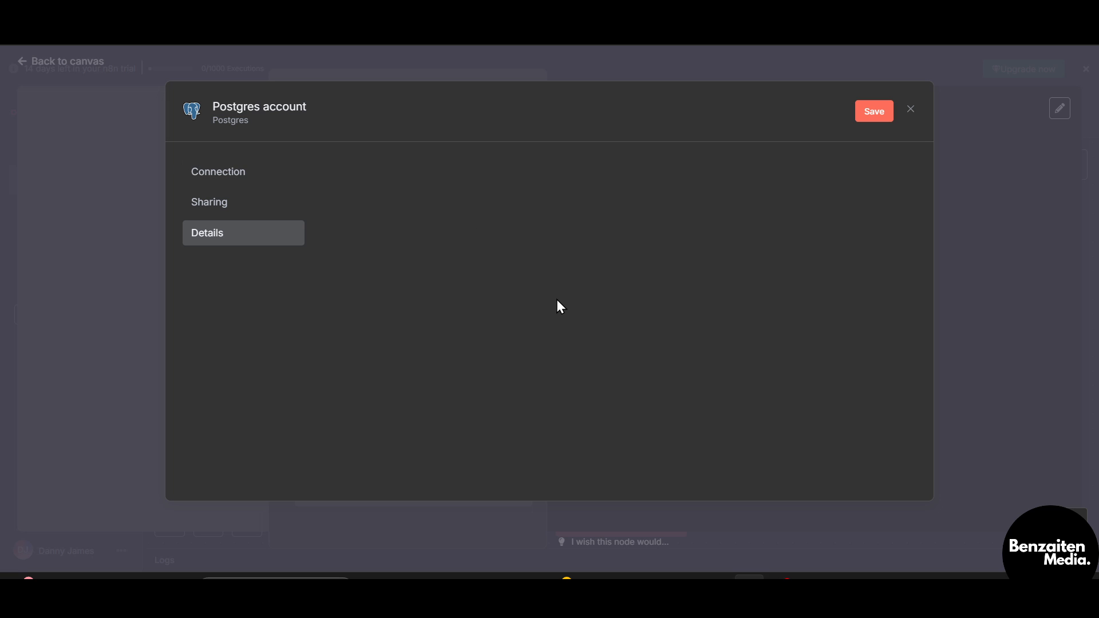
pyautogui.click(223, 175)
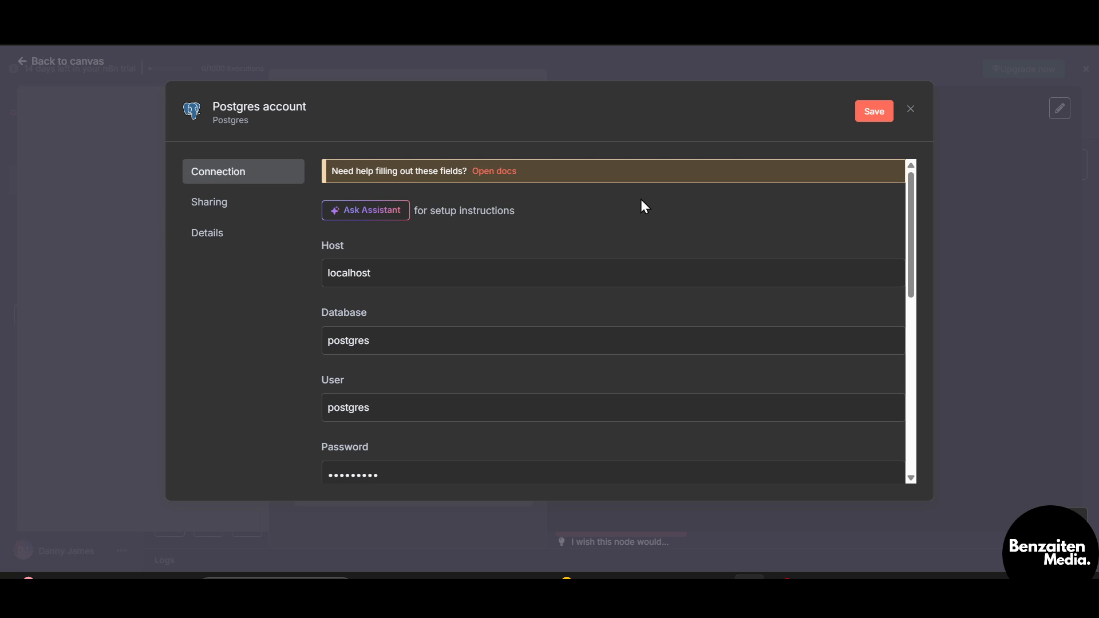
pyautogui.click(879, 118)
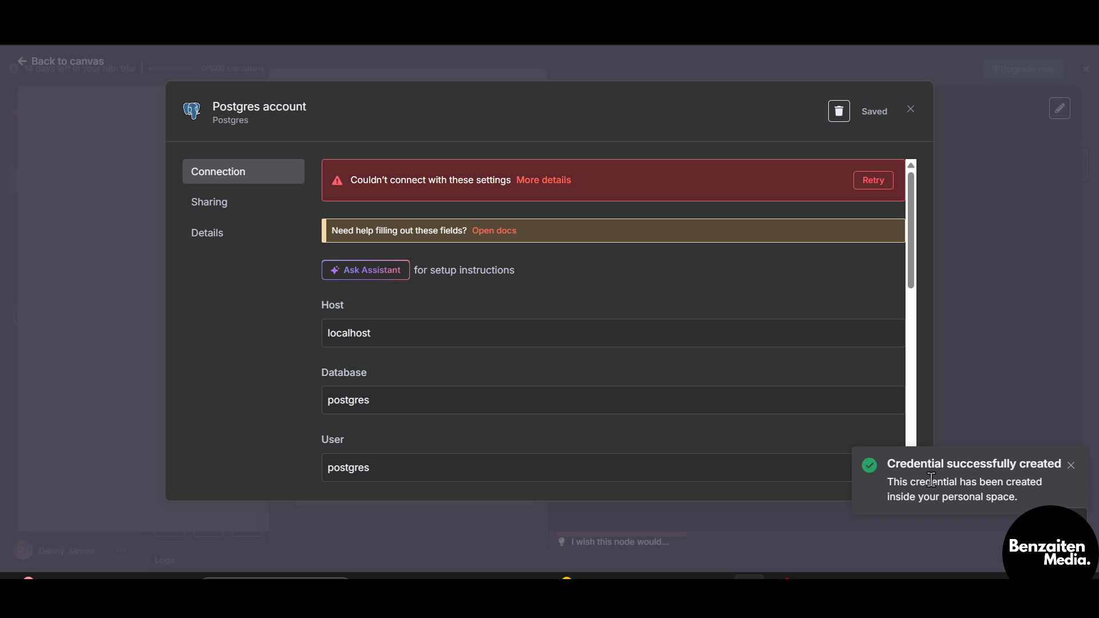
pyautogui.click(1071, 467)
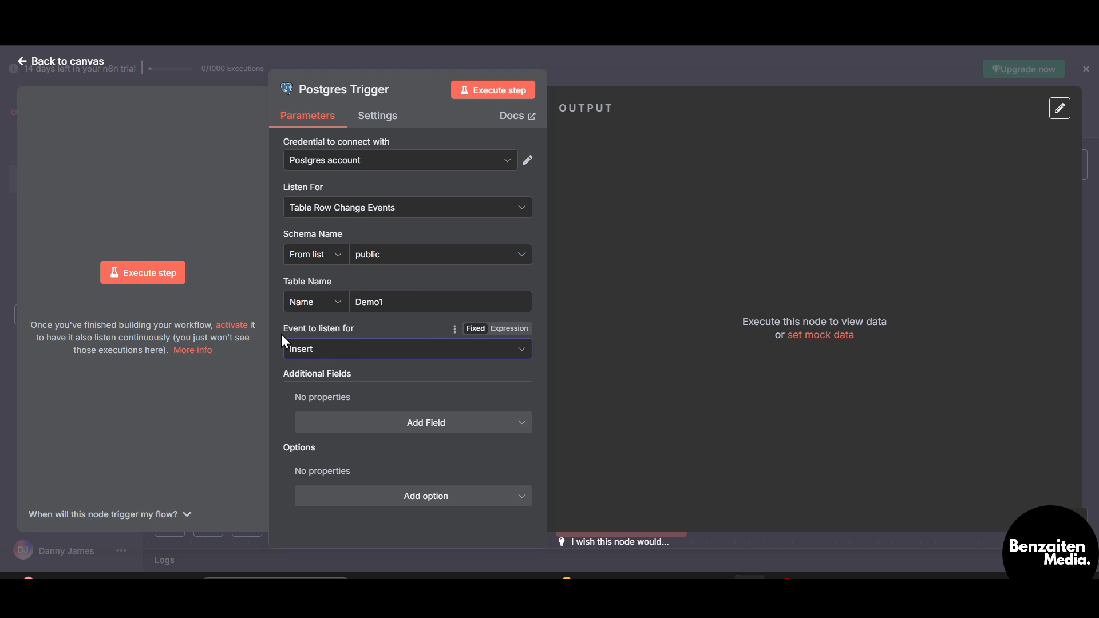
# Keep Insert as the event to listen for and add a Trigger Name field set to "Change".
pyautogui.click(372, 357)
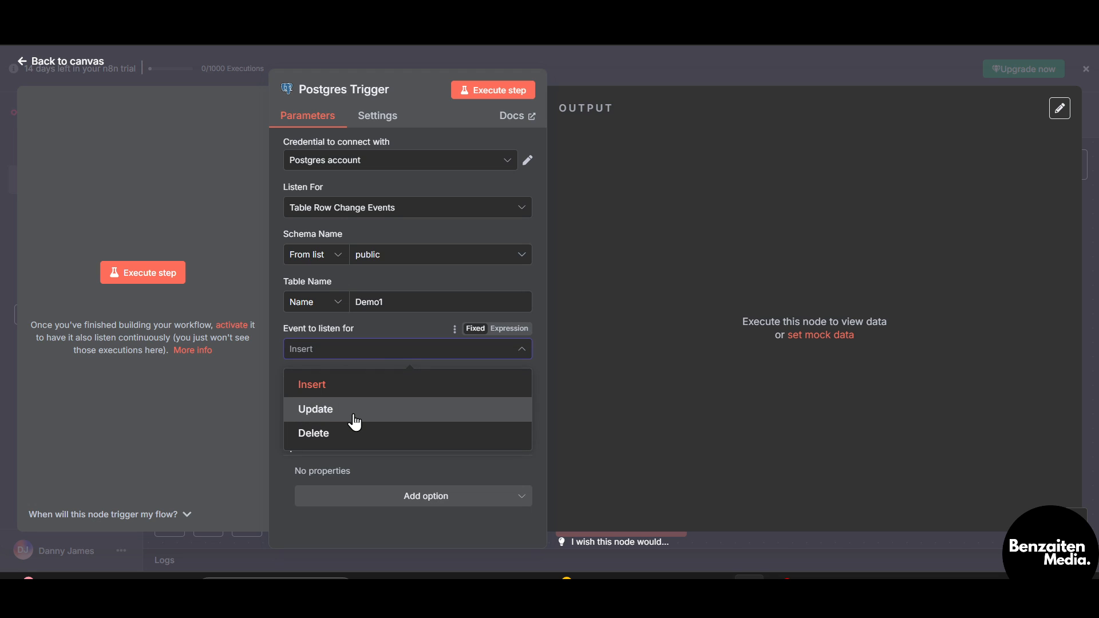
pyautogui.click(423, 356)
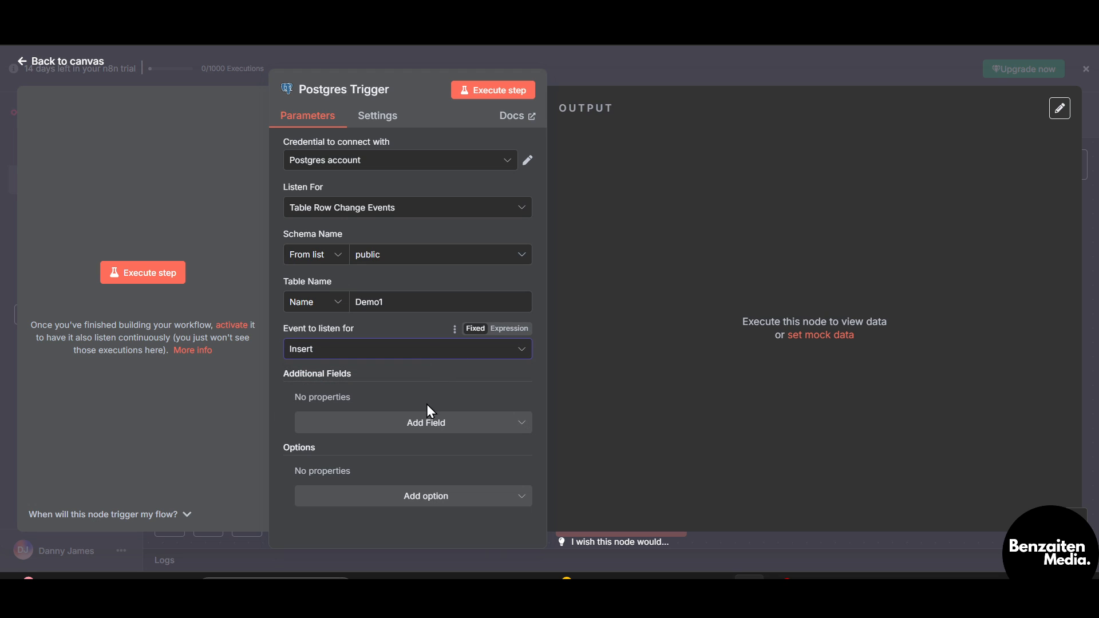
pyautogui.click(424, 431)
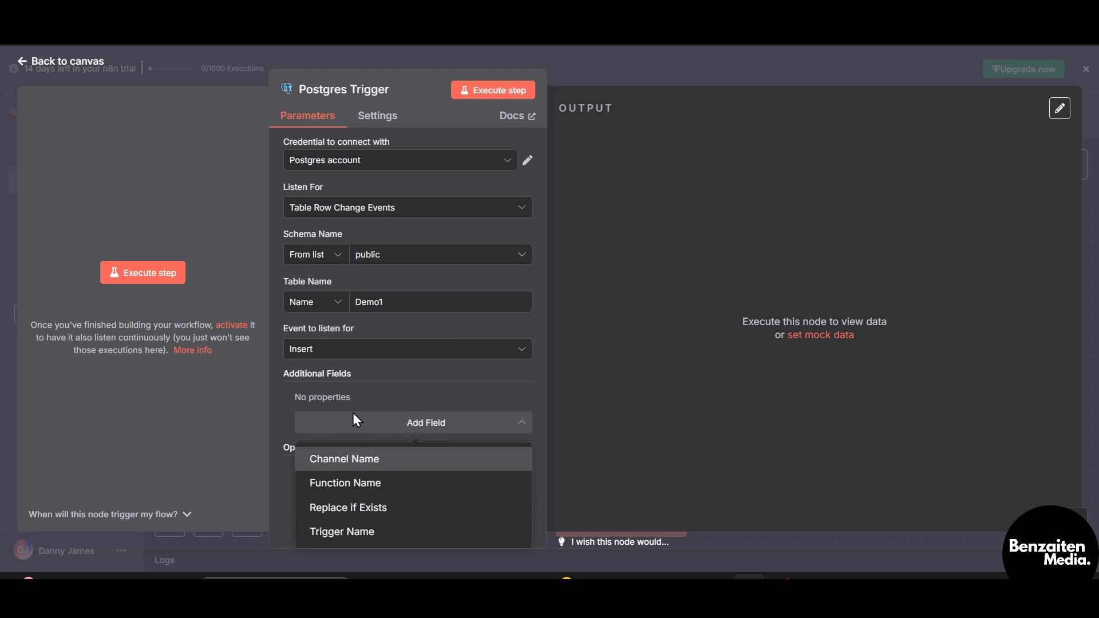
pyautogui.click(368, 532)
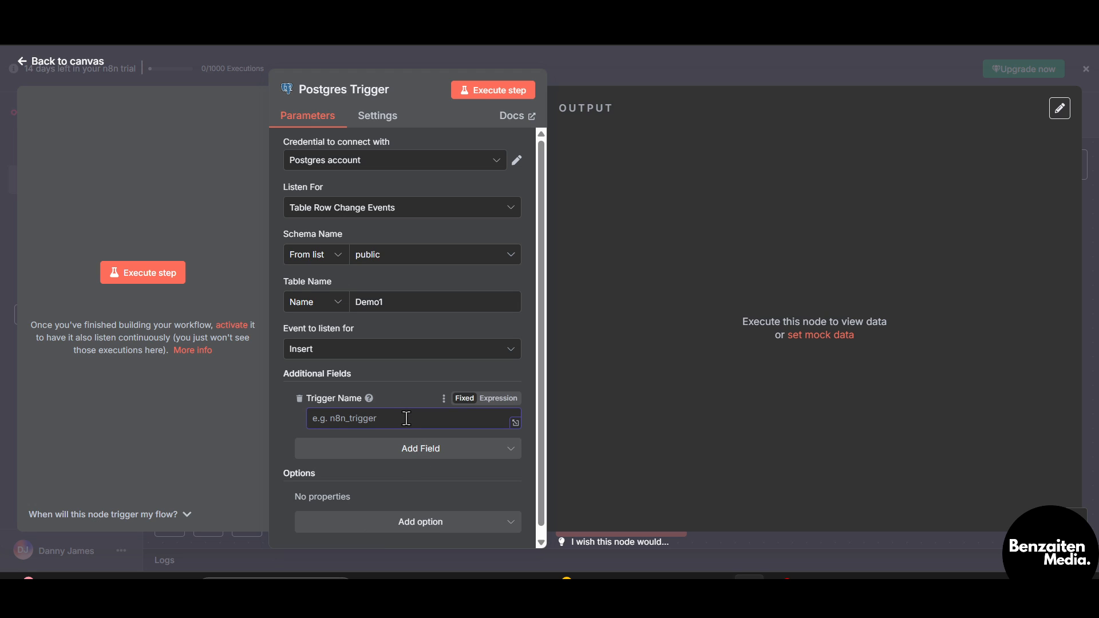
pyautogui.write('Change')
# Add the Delay Closing Idle Connection option to the Postgres trigger and set it to 2.
pyautogui.scroll(-1, 406, 419)
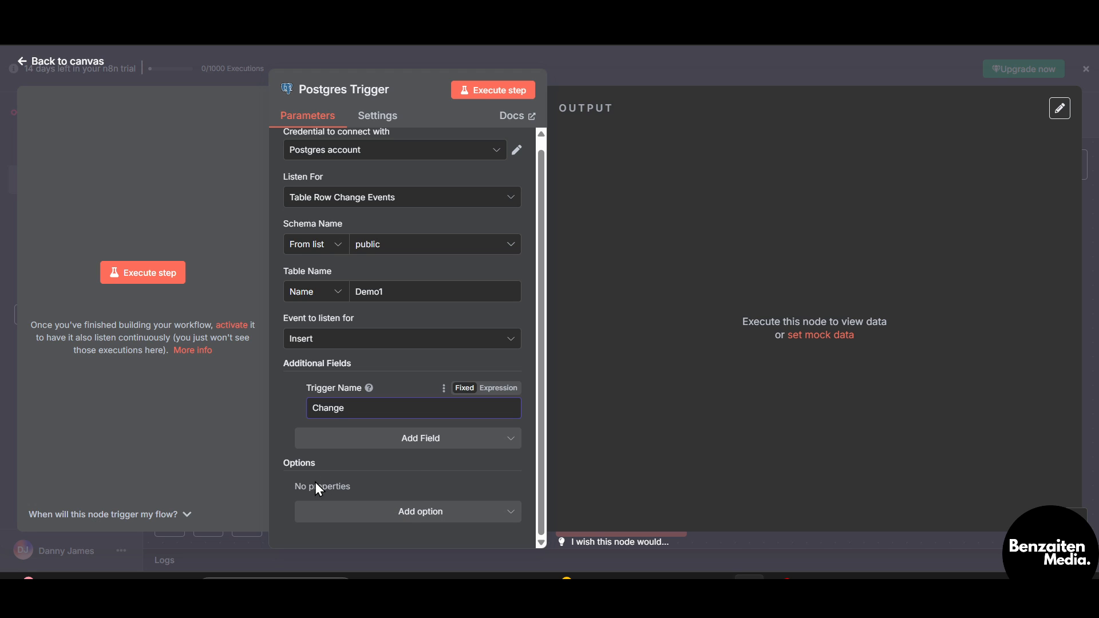
pyautogui.click(388, 521)
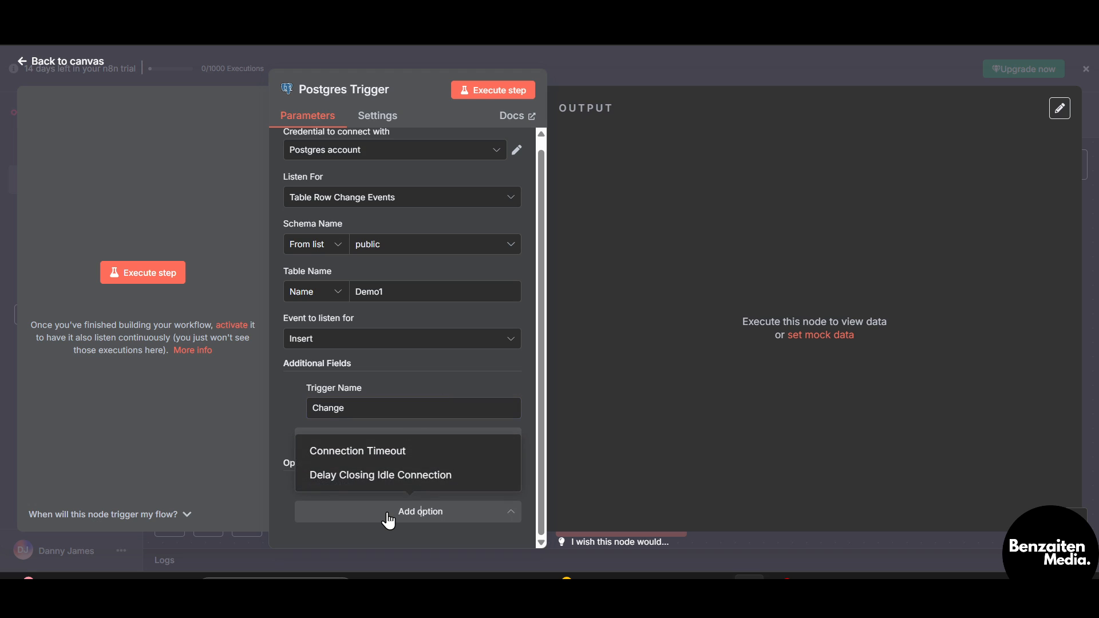
pyautogui.click(442, 486)
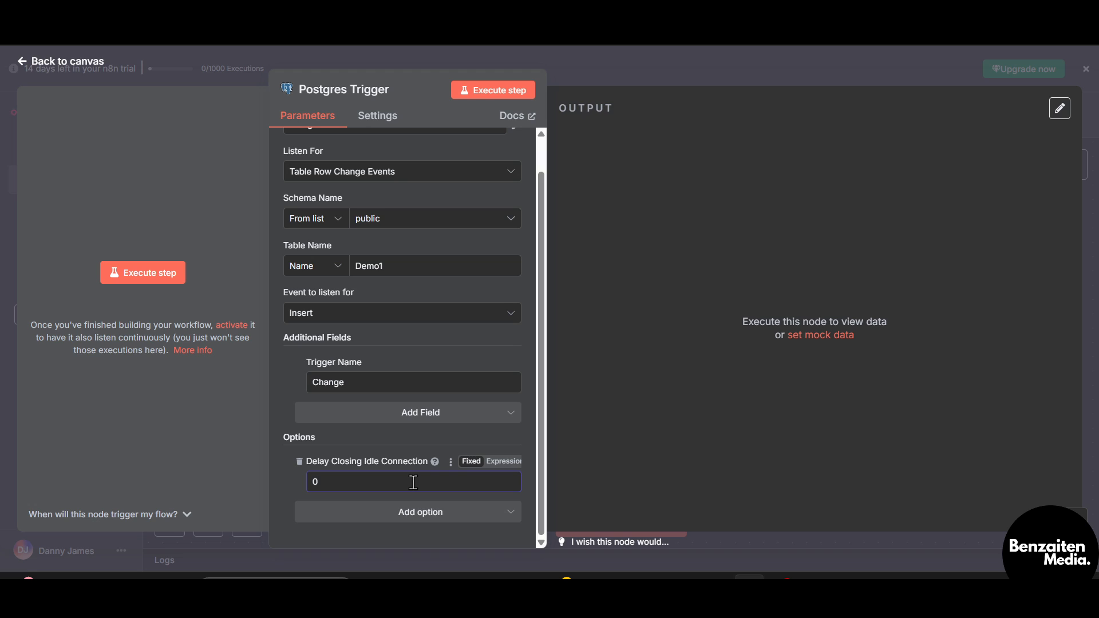
pyautogui.press('BackSpace')
pyautogui.write('2')
pyautogui.click(406, 511)
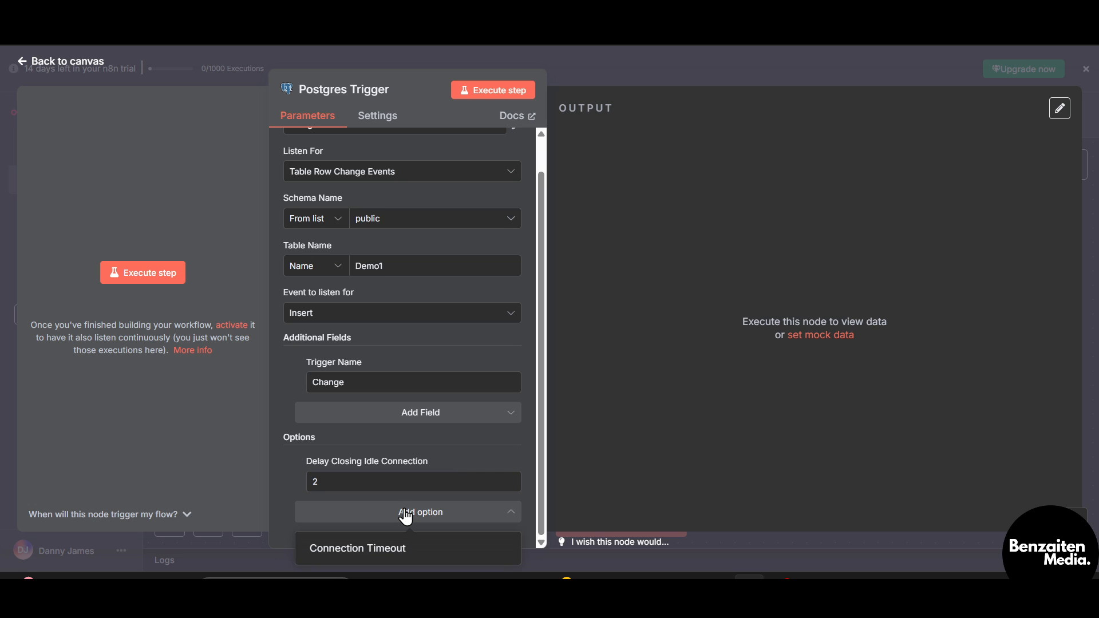
pyautogui.click(406, 513)
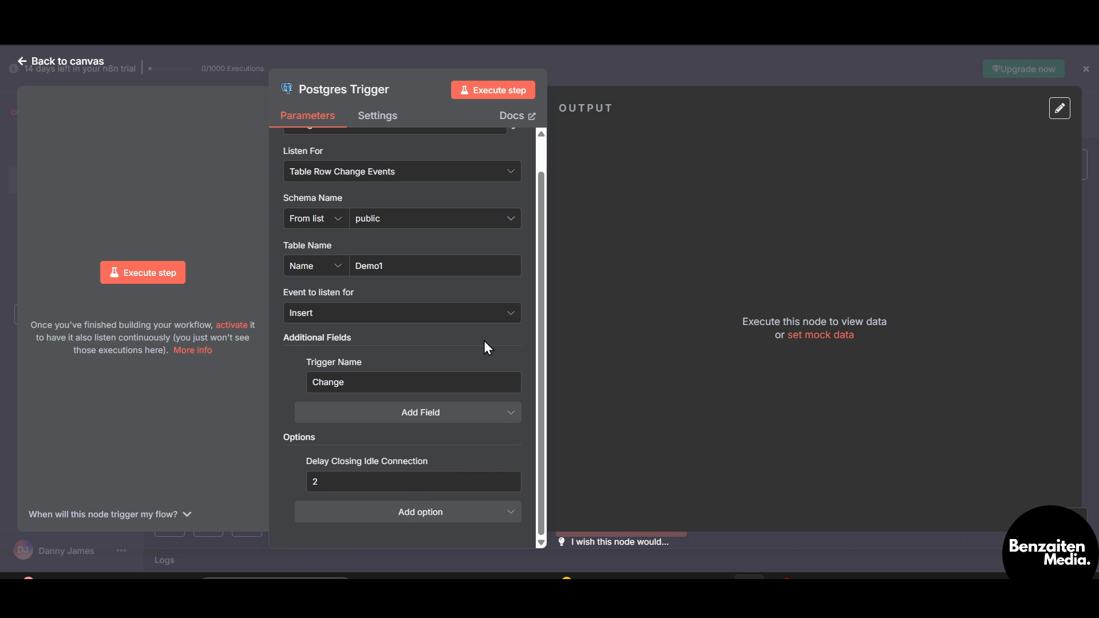
# View the Postgres trigger's note settings and return to its parameters.
pyautogui.click(380, 121)
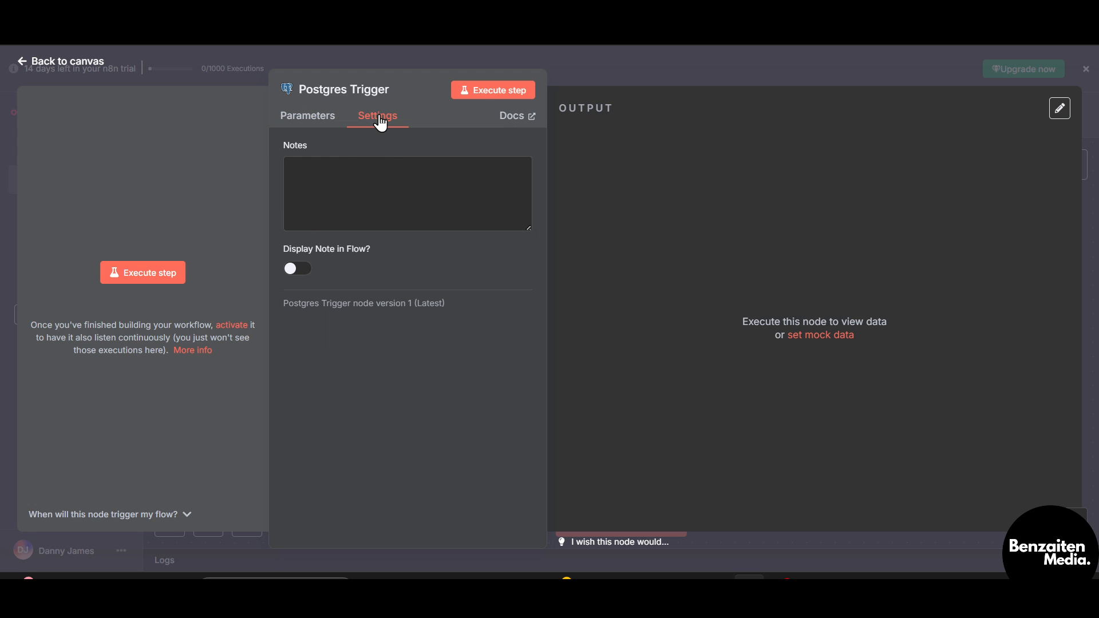
pyautogui.click(388, 193)
pyautogui.click(314, 121)
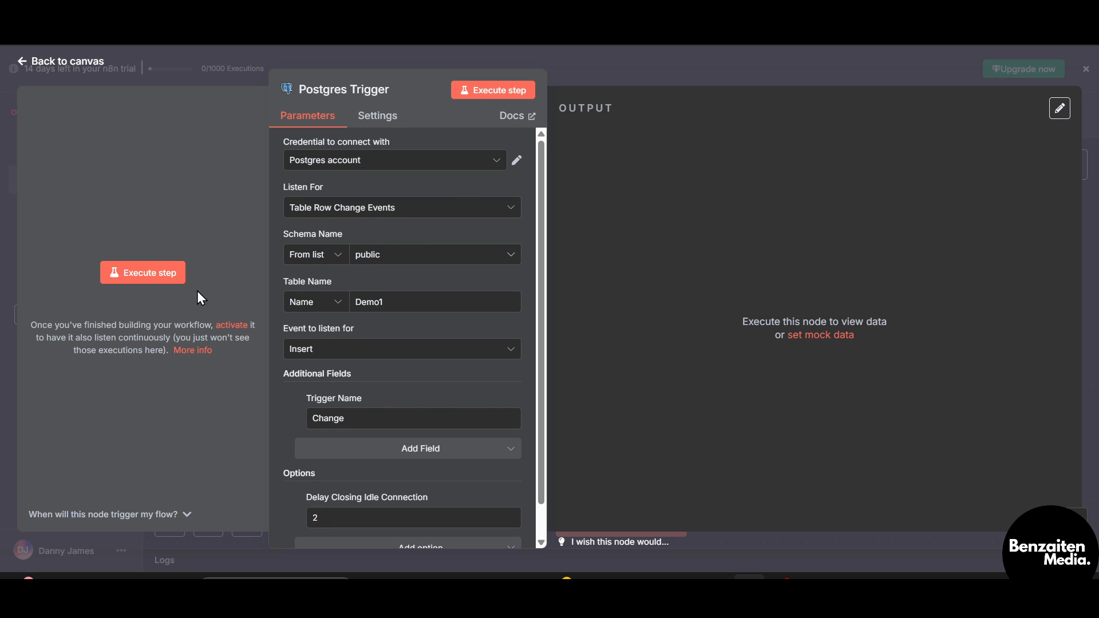
# Execute the Postgres Trigger step to test it and review its parameters and available credentials.
pyautogui.click(492, 93)
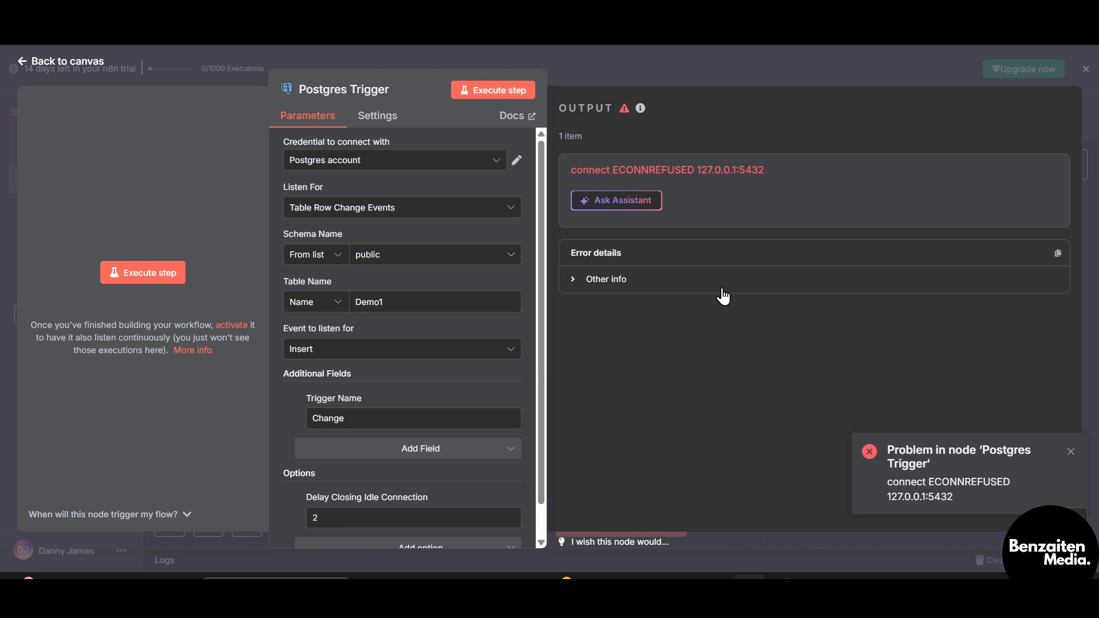
pyautogui.scroll(-1, 379, 448)
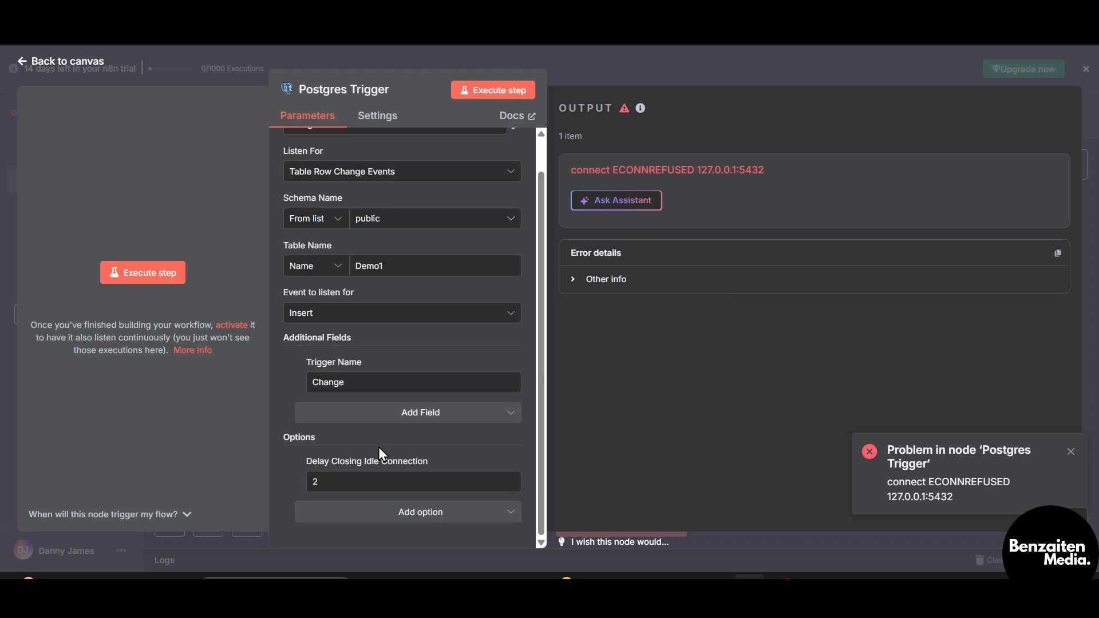
pyautogui.scroll(1, 379, 448)
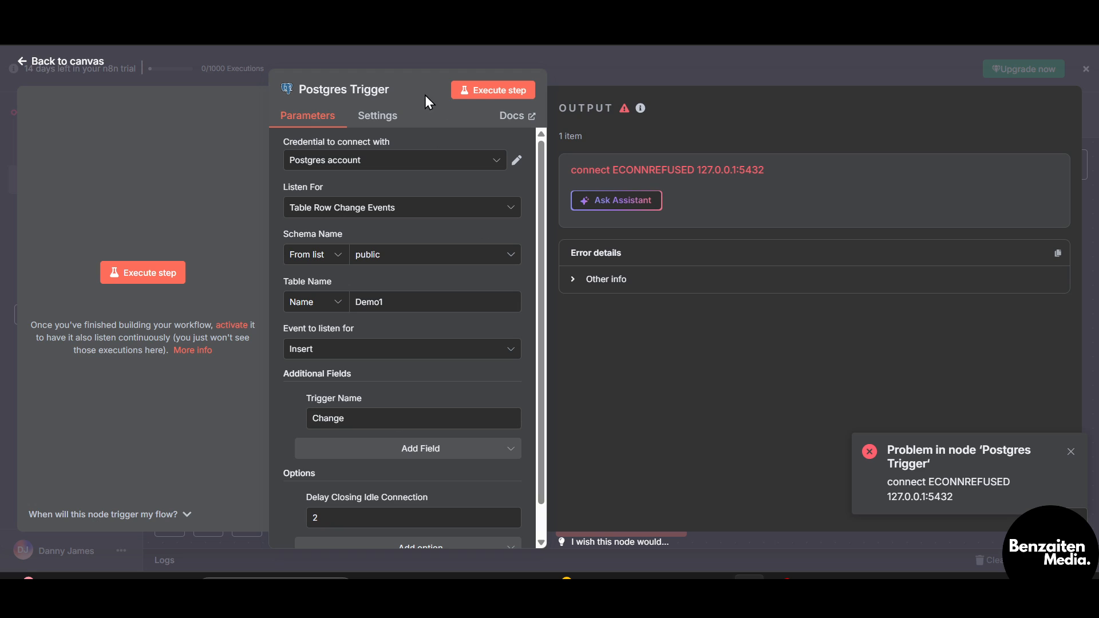
pyautogui.click(433, 171)
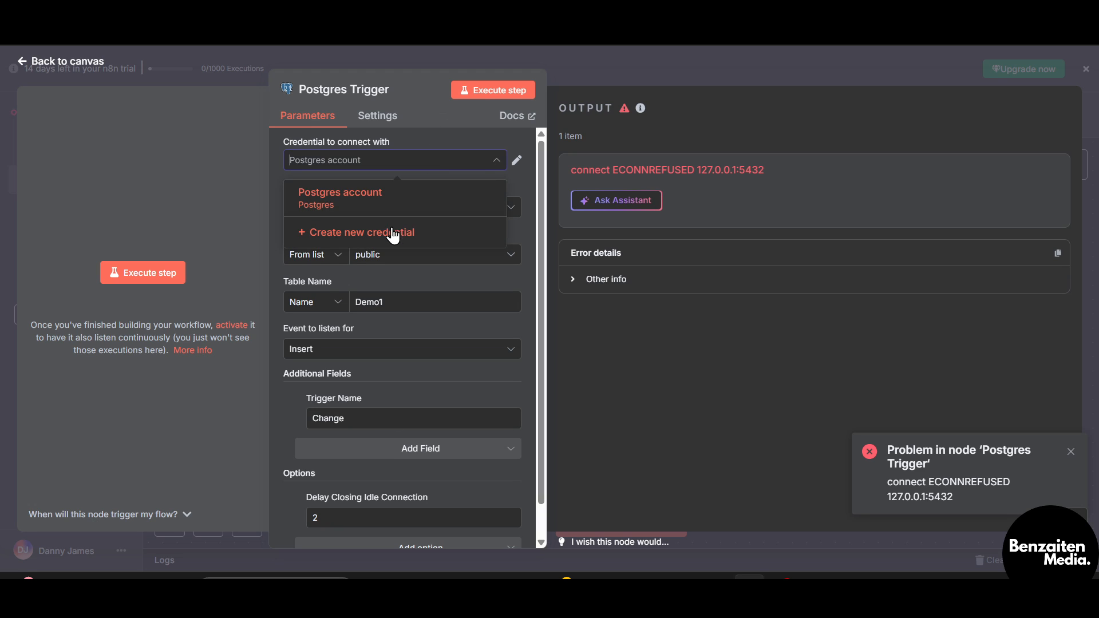
pyautogui.click(450, 168)
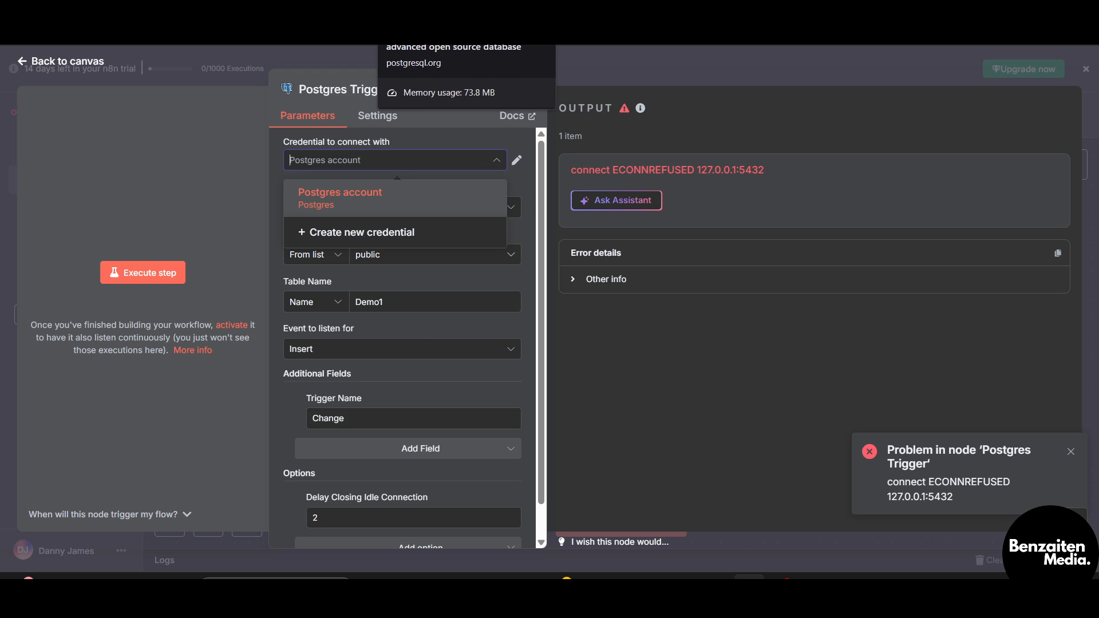
# Switch to the PostgreSQL website, view the user profile and home page, and open the account page.
pyautogui.click(421, 12)
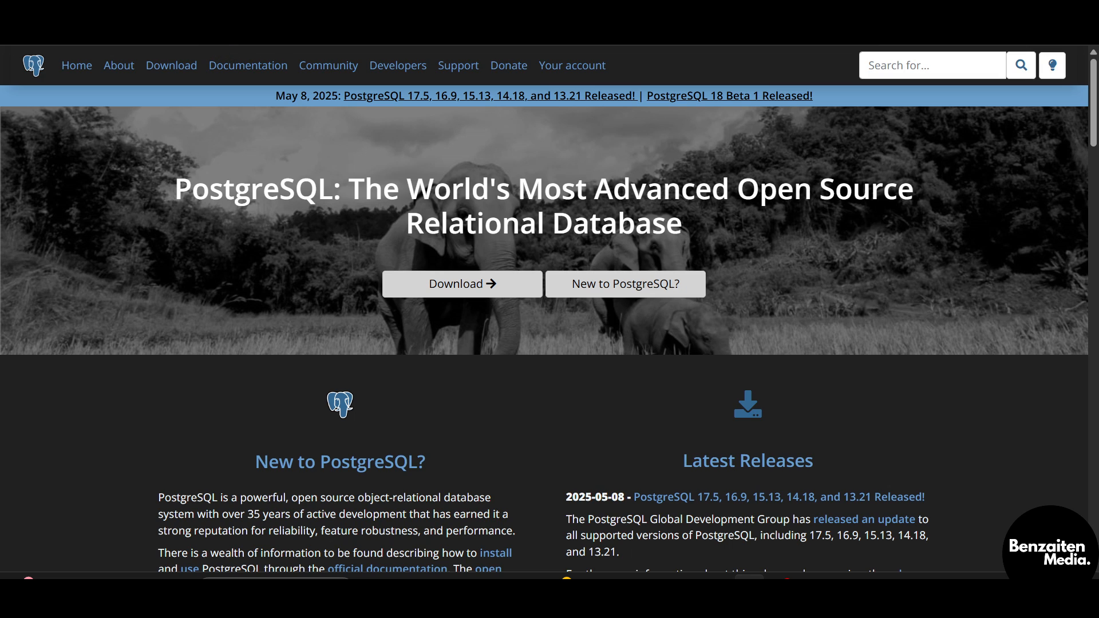
pyautogui.click(13, 36)
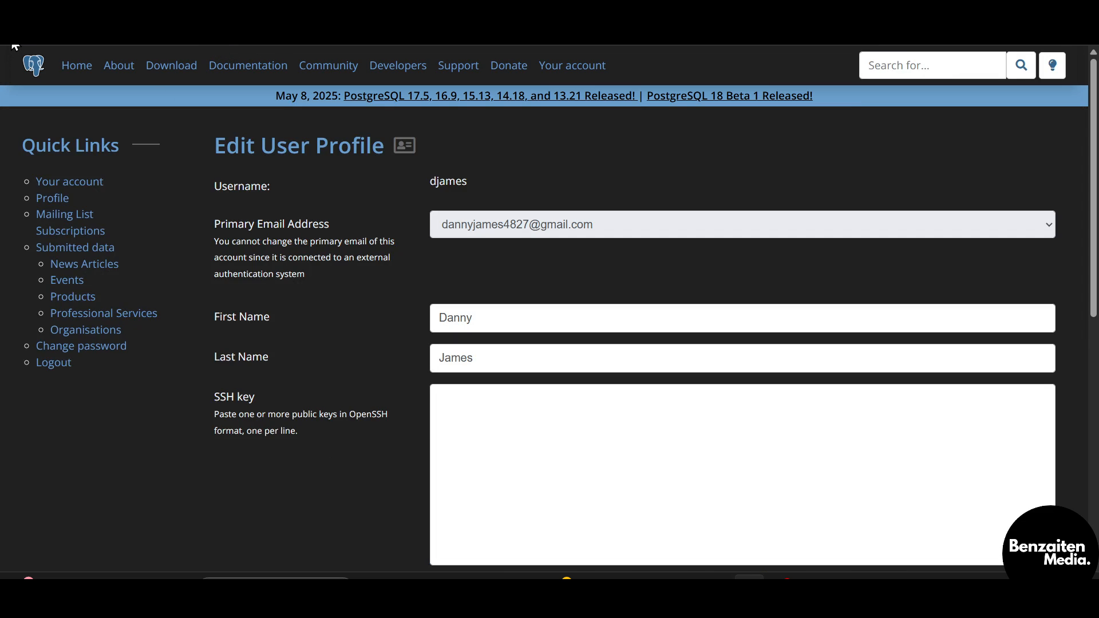
pyautogui.click(39, 44)
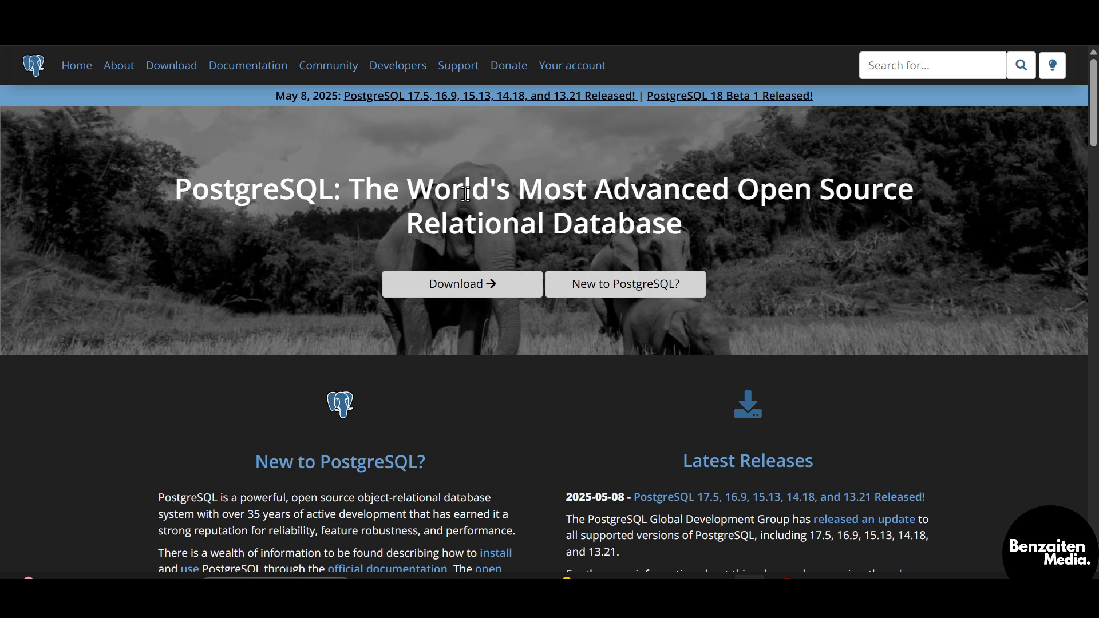
pyautogui.click(583, 66)
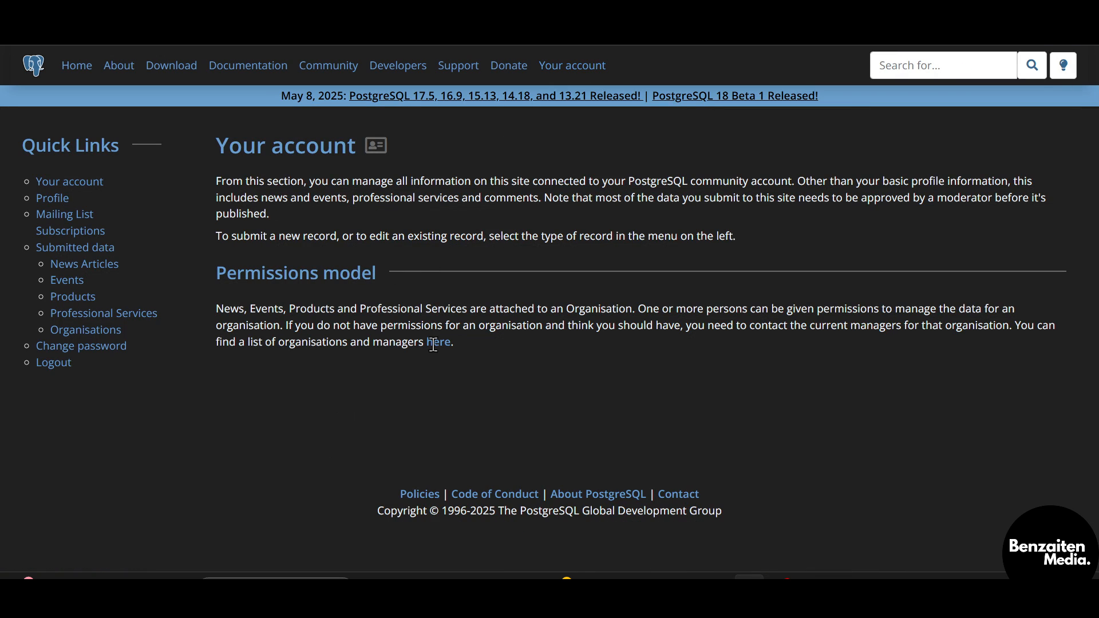